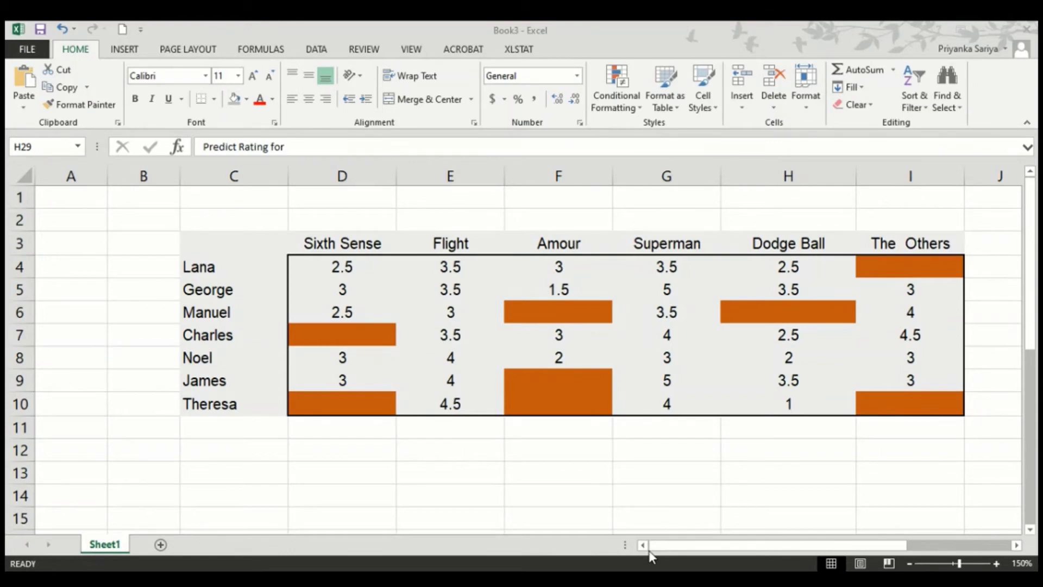
Step: Head J3 'Average' and fill J4:J10 with =AVERAGE(D4:I4) for each viewer's mean rating
{"action": "left_click", "coordinate": [978, 244]}
{"action": "type", "text": "Avera"}
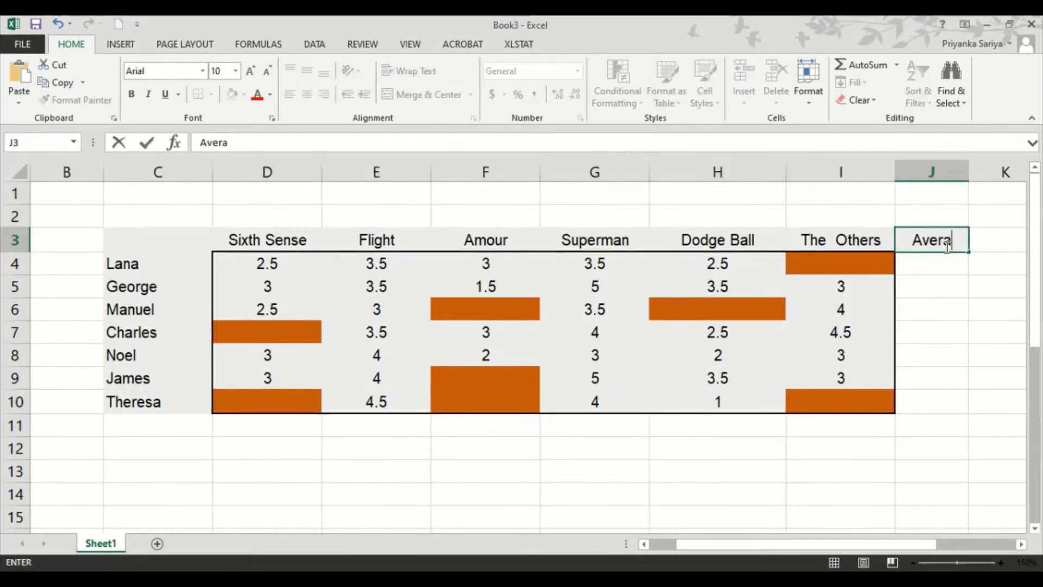
{"action": "type", "text": "ge"}
{"action": "key", "text": "Return"}
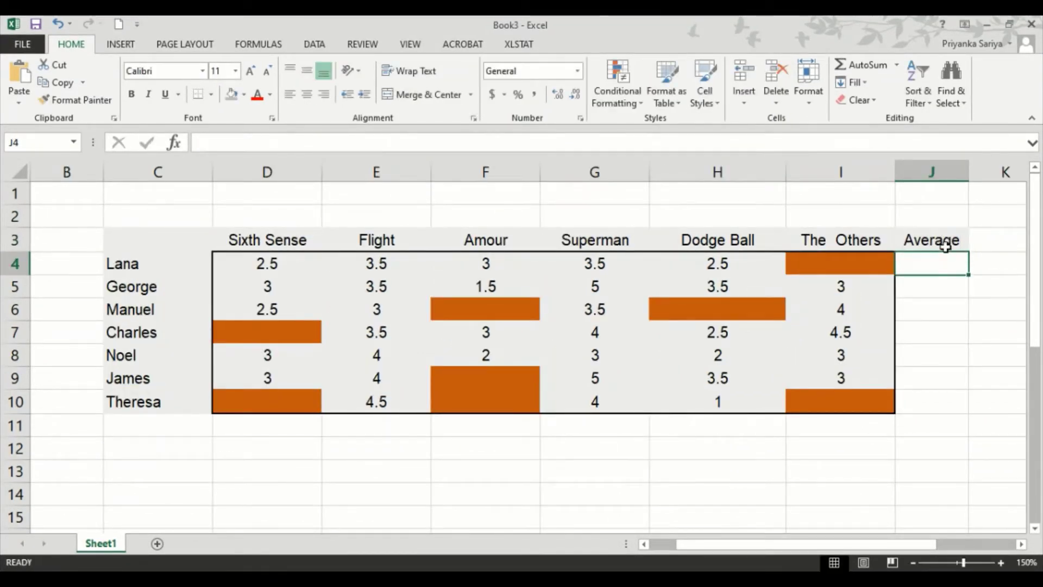
{"action": "type", "text": "=Ave"}
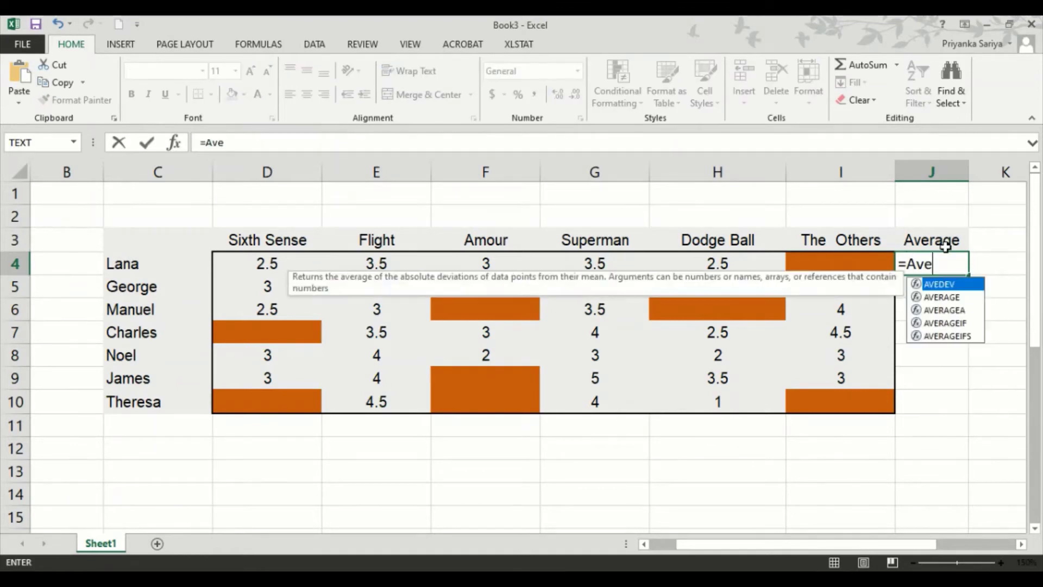
{"action": "type", "text": "rage("}
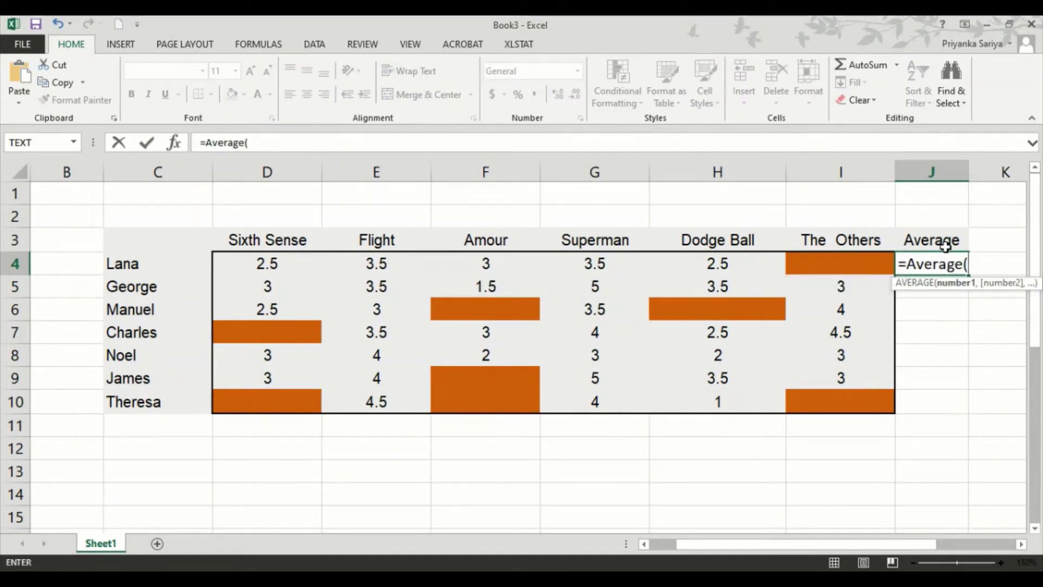
{"action": "key", "text": "Left"}
{"action": "key", "text": "Left"}
{"action": "key", "text": "Left"}
{"action": "key", "text": "Left"}
{"action": "key", "text": "Left"}
{"action": "key", "text": "Left"}
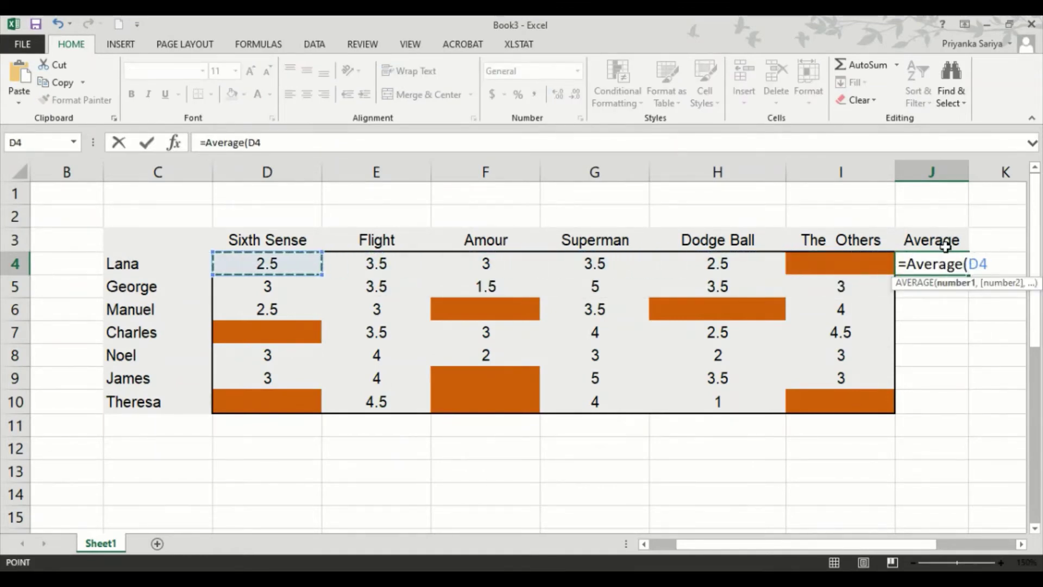
{"action": "key", "text": "shift+Right"}
{"action": "key", "text": "shift+Right"}
{"action": "key", "text": "shift+Right"}
{"action": "key", "text": "shift+Right"}
{"action": "type", "text": ")"}
{"action": "key", "text": "Return"}
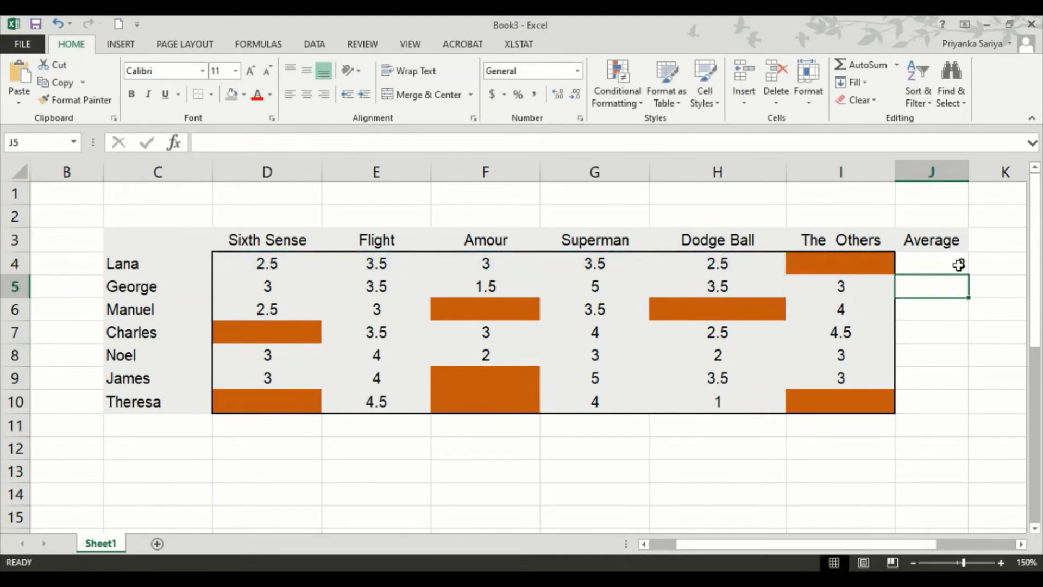
{"action": "left_click", "coordinate": [958, 263]}
{"action": "left_click_drag", "start_coordinate": [969, 275], "coordinate": [958, 406]}
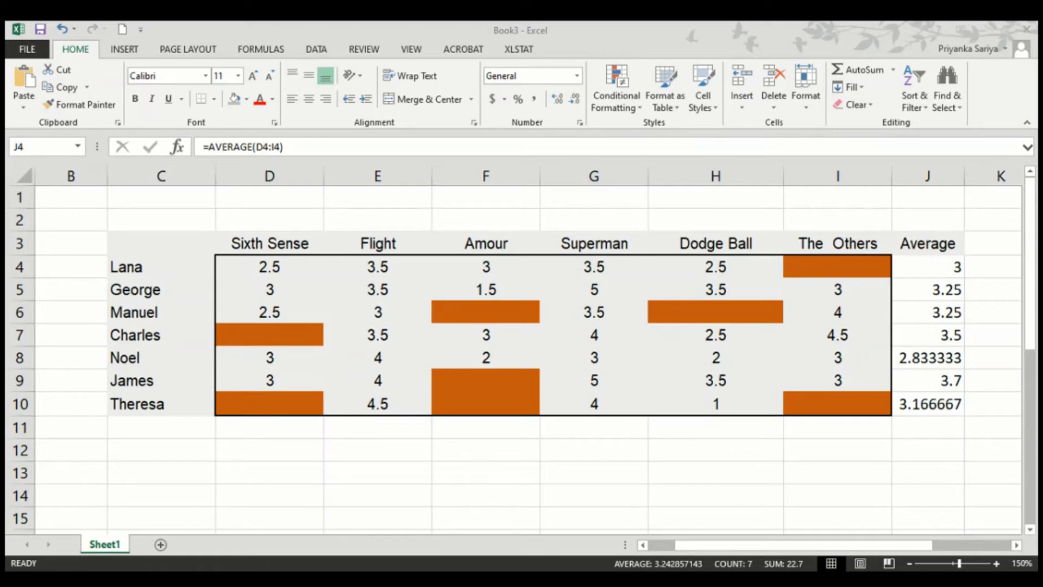
Step: Set up a Correlation analysis on $C$4:$I$10 with names as labels, output to this sheet
{"action": "left_click", "coordinate": [314, 46]}
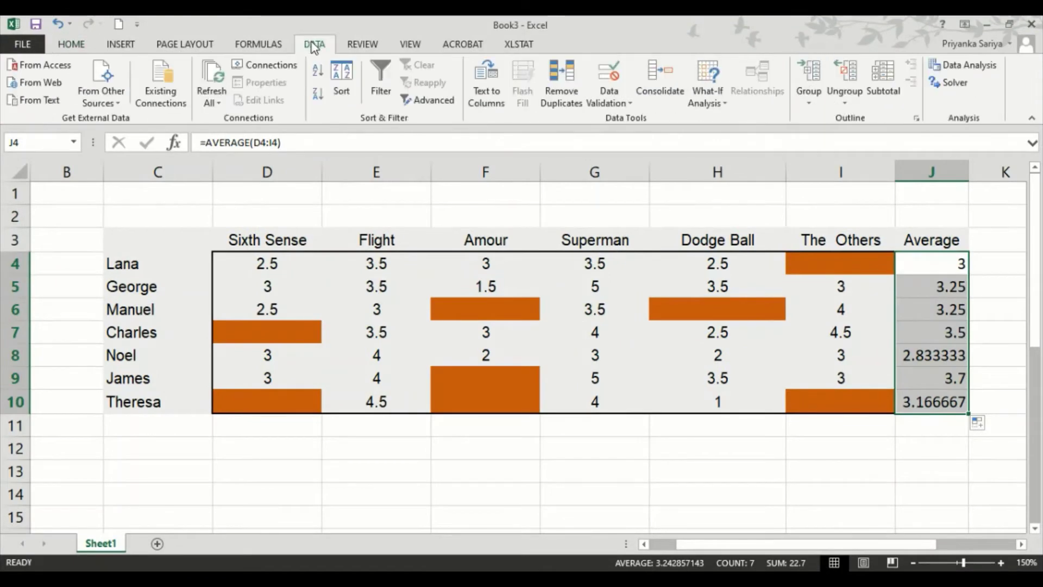
{"action": "left_click", "coordinate": [979, 70]}
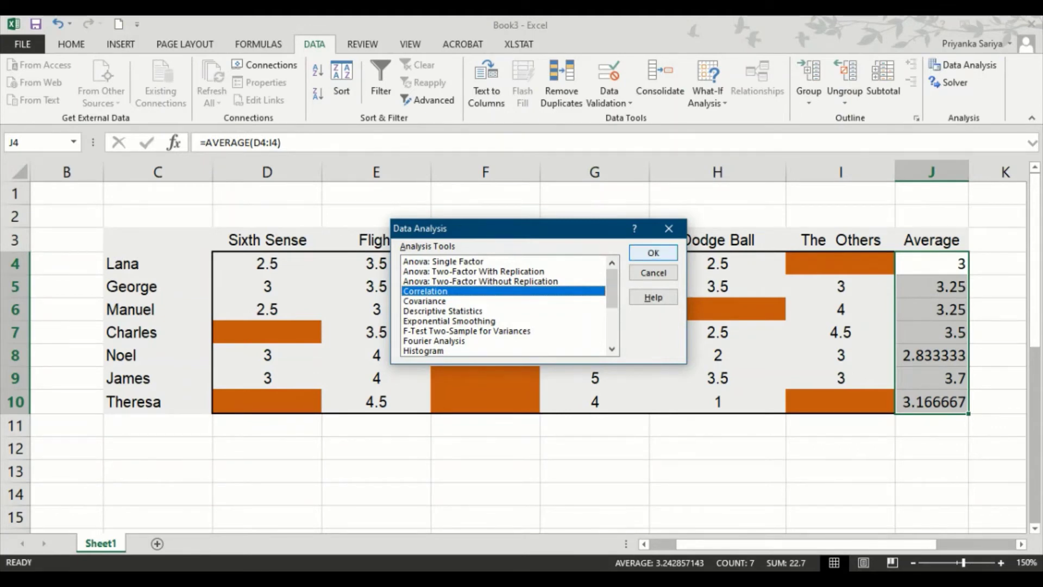
{"action": "key", "text": "Return"}
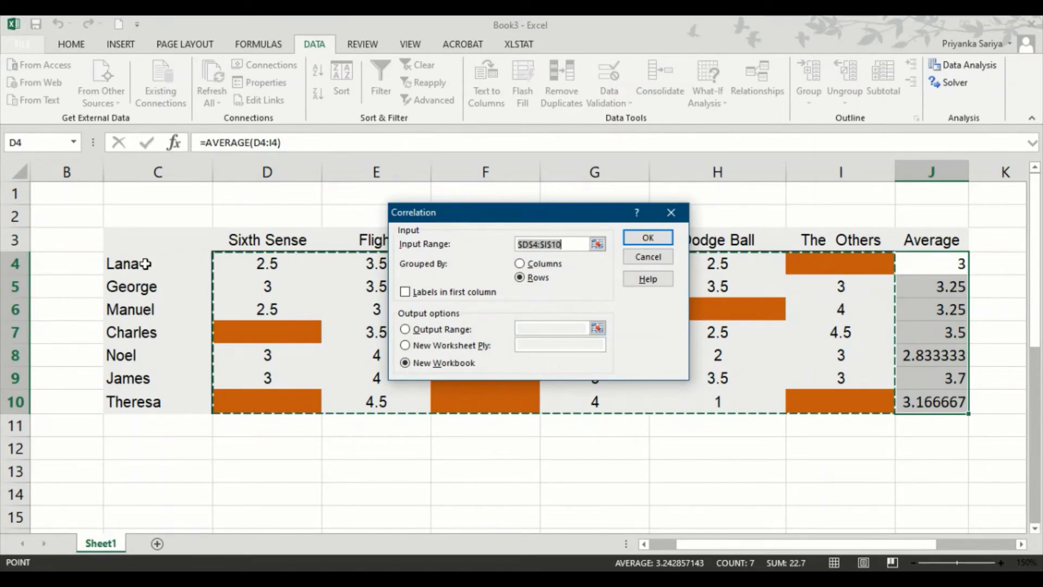
{"action": "left_click_drag", "start_coordinate": [145, 264], "coordinate": [803, 397]}
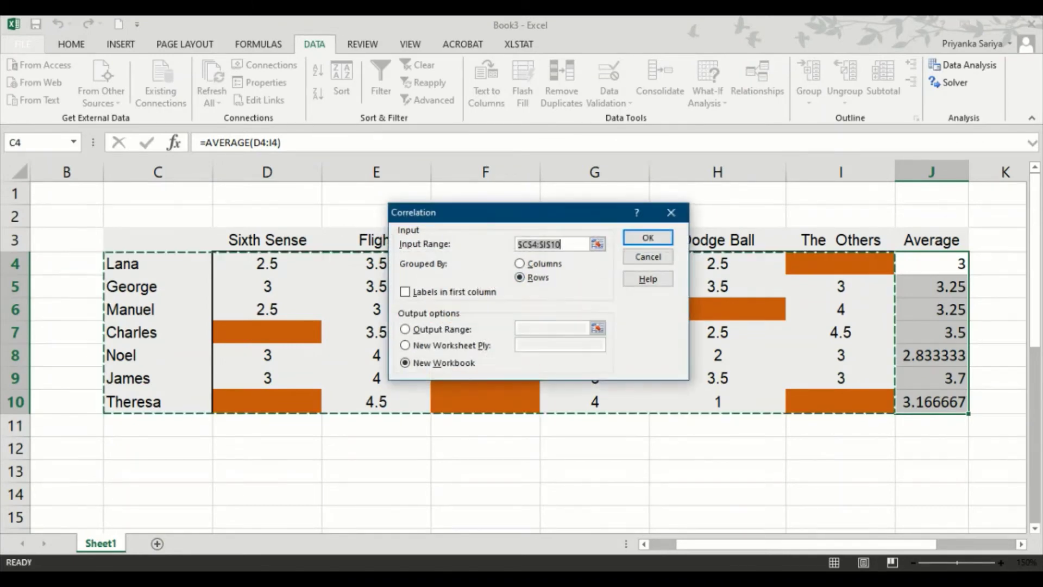
{"action": "left_click", "coordinate": [405, 291]}
{"action": "left_click", "coordinate": [405, 330]}
Step: Output the correlation matrix at $H$19 and run the analysis
{"action": "type", "text": "$H$19"}
{"action": "left_click", "coordinate": [652, 237]}
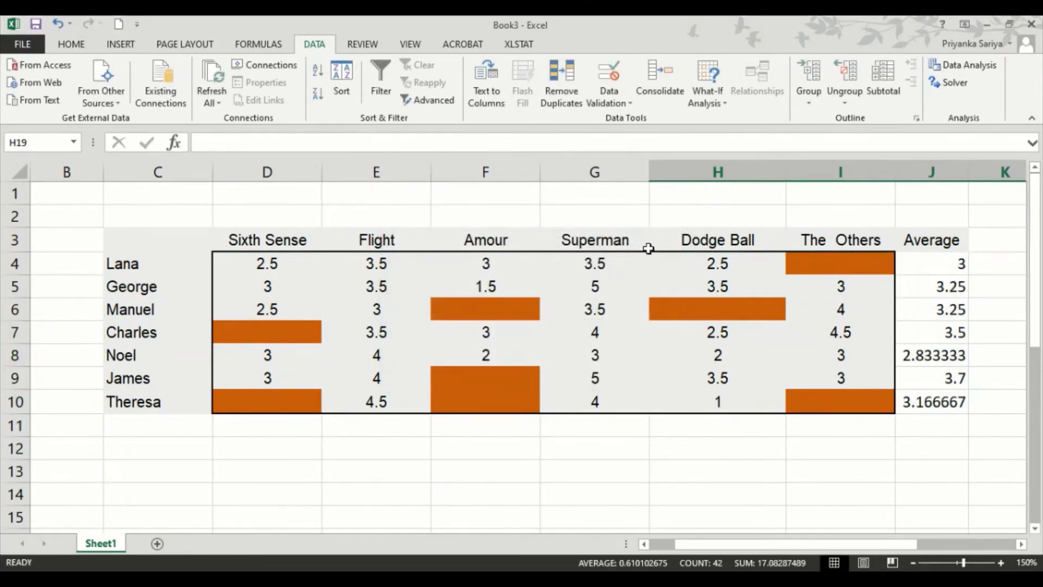
{"action": "scroll", "coordinate": [641, 451], "scroll_direction": "down", "scroll_amount": 4}
{"action": "scroll", "coordinate": [640, 454], "scroll_direction": "right", "scroll_amount": 2}
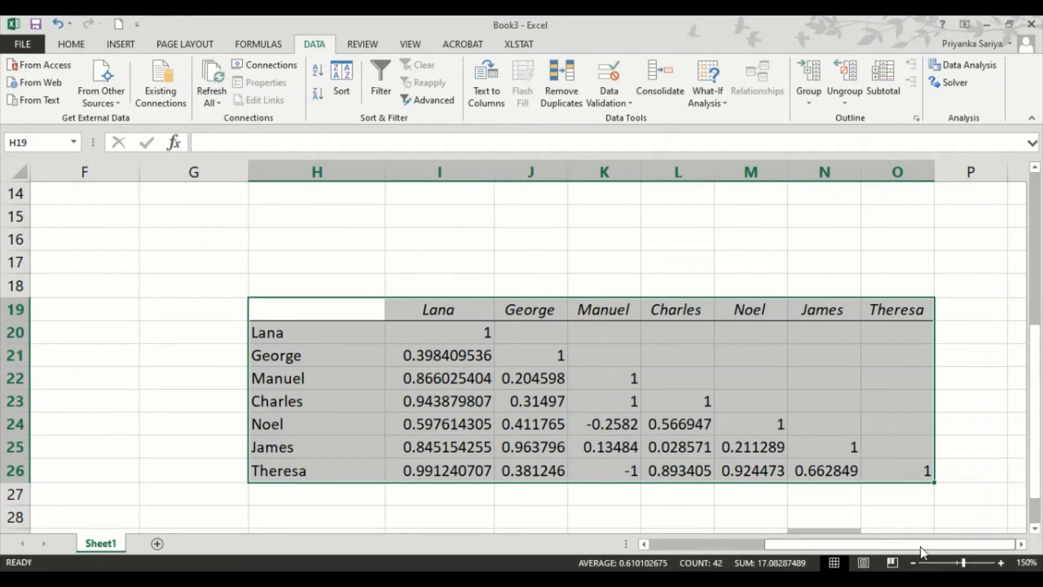
Step: Enter the title 'Correlation Matrix' in H18 above the matrix
{"action": "double_click", "coordinate": [315, 288]}
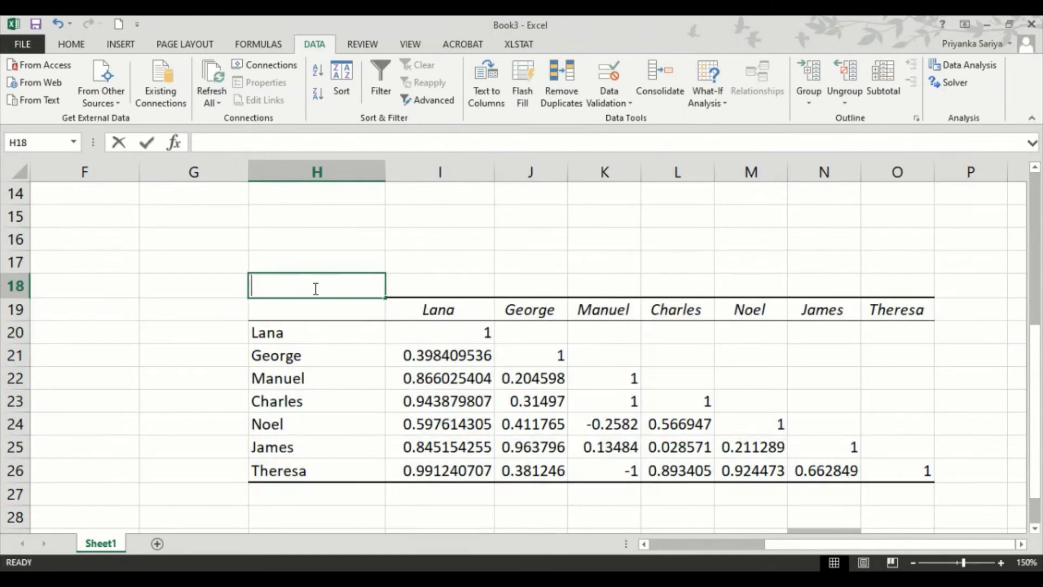
{"action": "type", "text": "Correlate"}
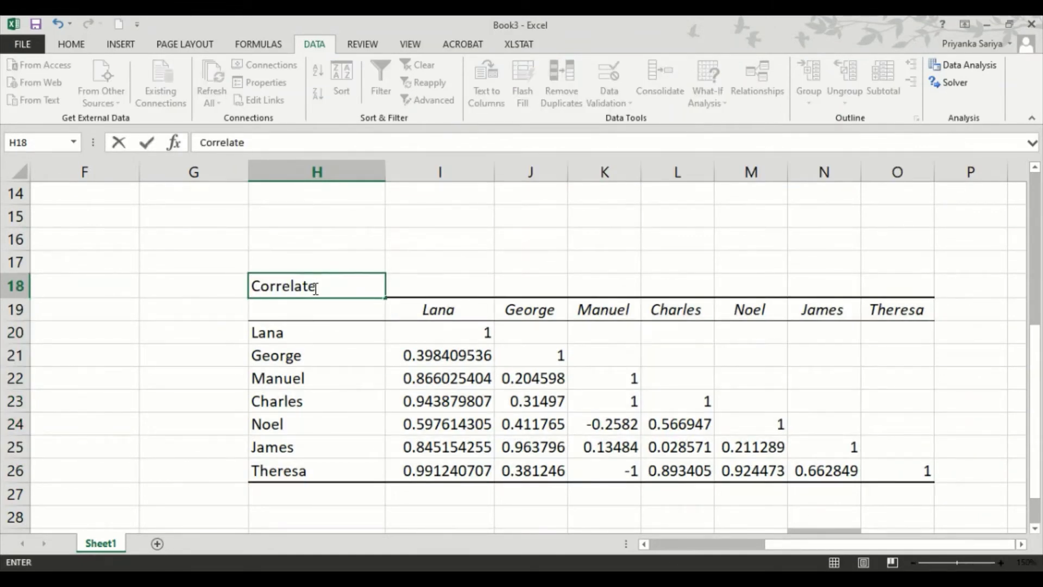
{"action": "key", "text": "BackSpace"}
{"action": "type", "text": "ion MAtrix"}
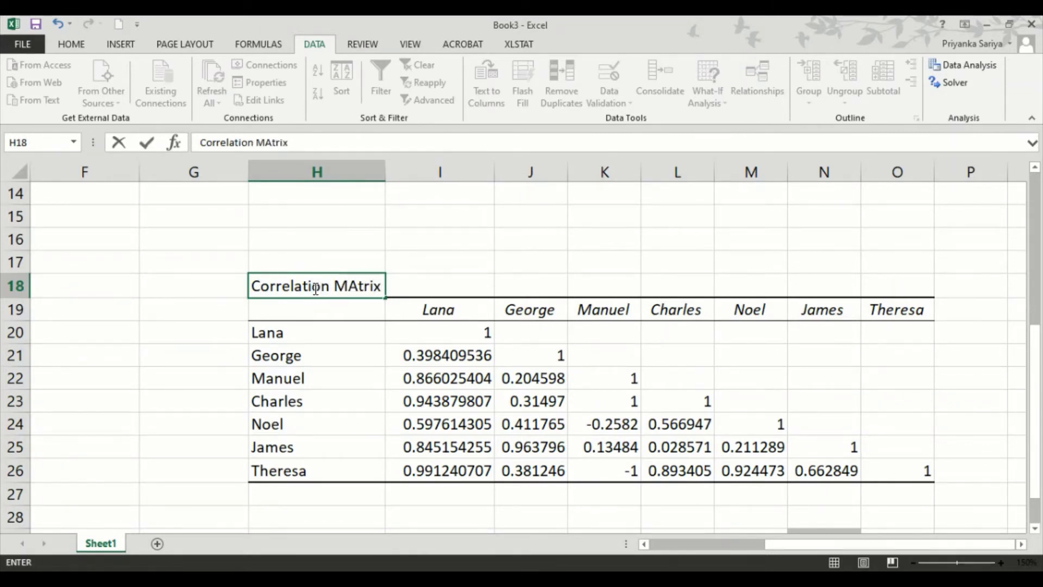
{"action": "key", "text": "Return"}
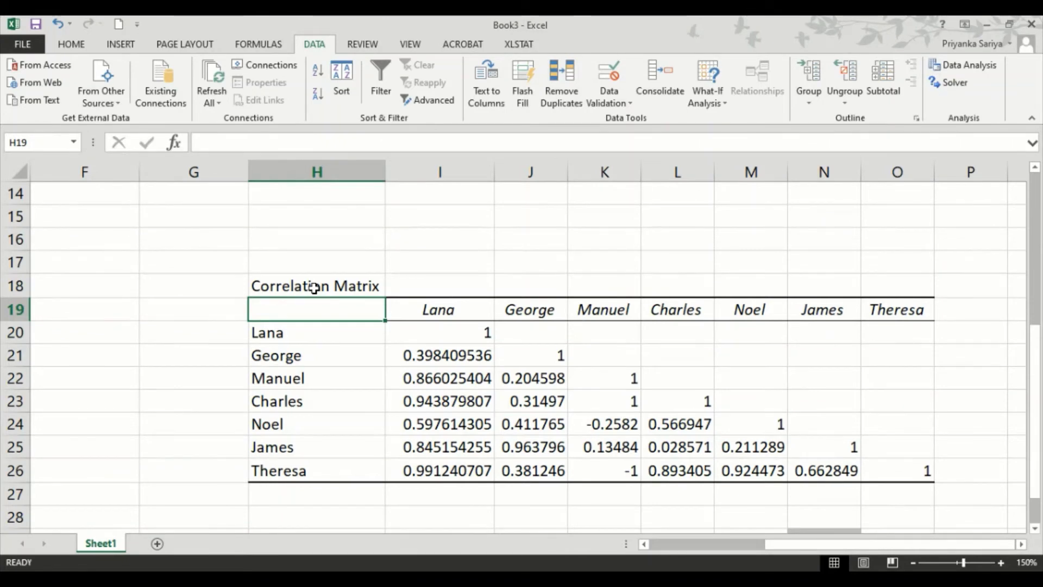
{"action": "scroll", "coordinate": [314, 288], "scroll_direction": "down", "scroll_amount": 4}
Step: Enter 'The Others' in H30 and 'Lana' as the Person beside it
{"action": "double_click", "coordinate": [314, 288]}
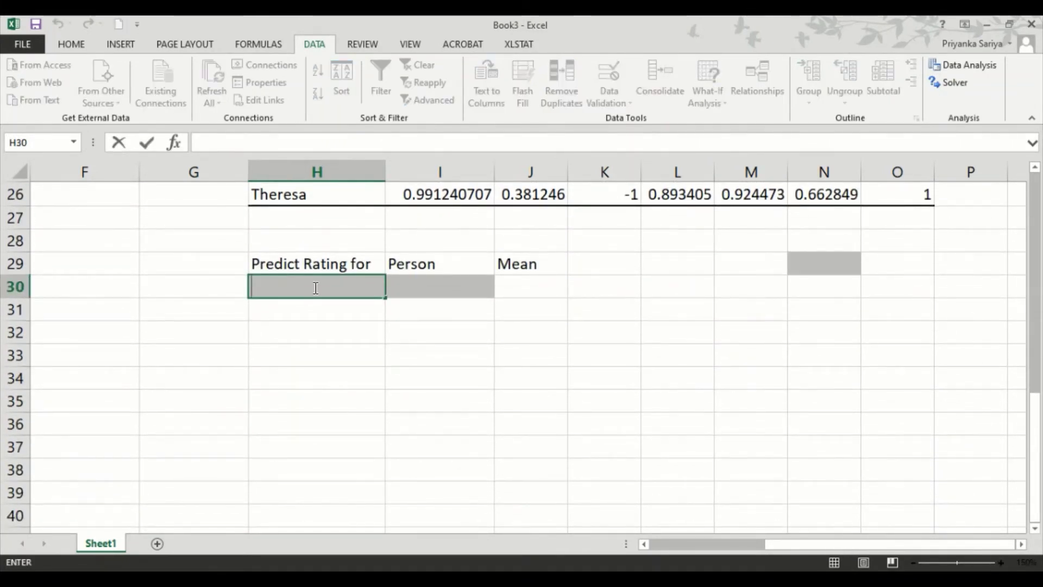
{"action": "type", "text": "The Others"}
{"action": "key", "text": "Tab"}
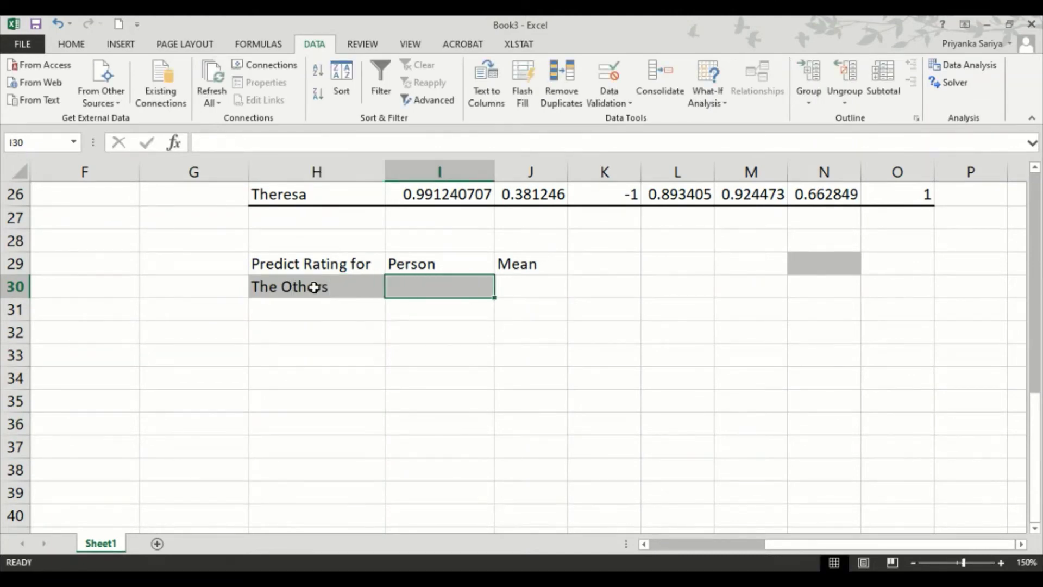
{"action": "type", "text": "Lana"}
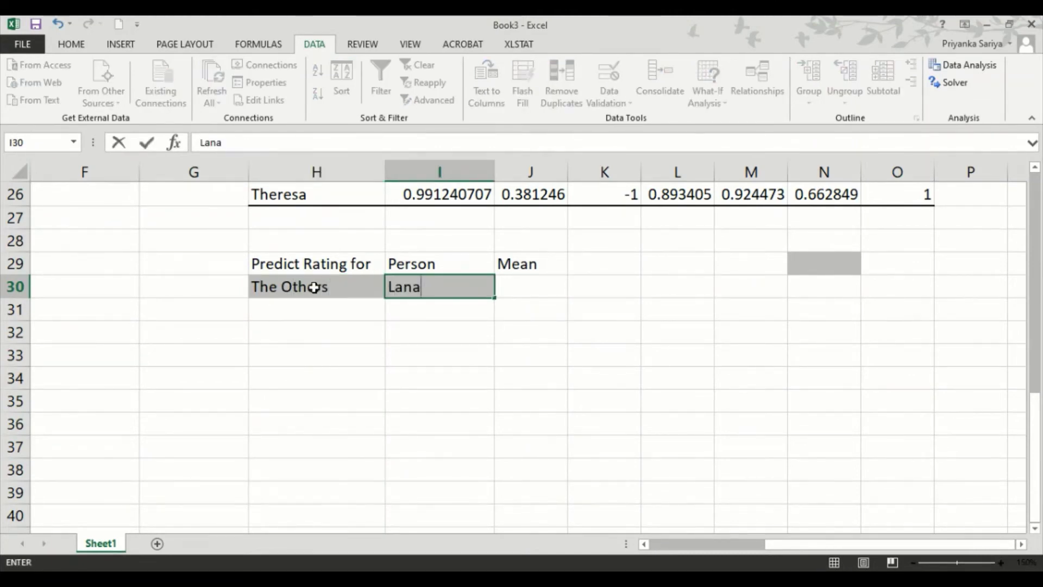
{"action": "key", "text": "Tab"}
Step: Scroll back to Lana's missing rating for The Others in the ratings grid
{"action": "scroll", "coordinate": [313, 287], "scroll_direction": "up", "scroll_amount": 8}
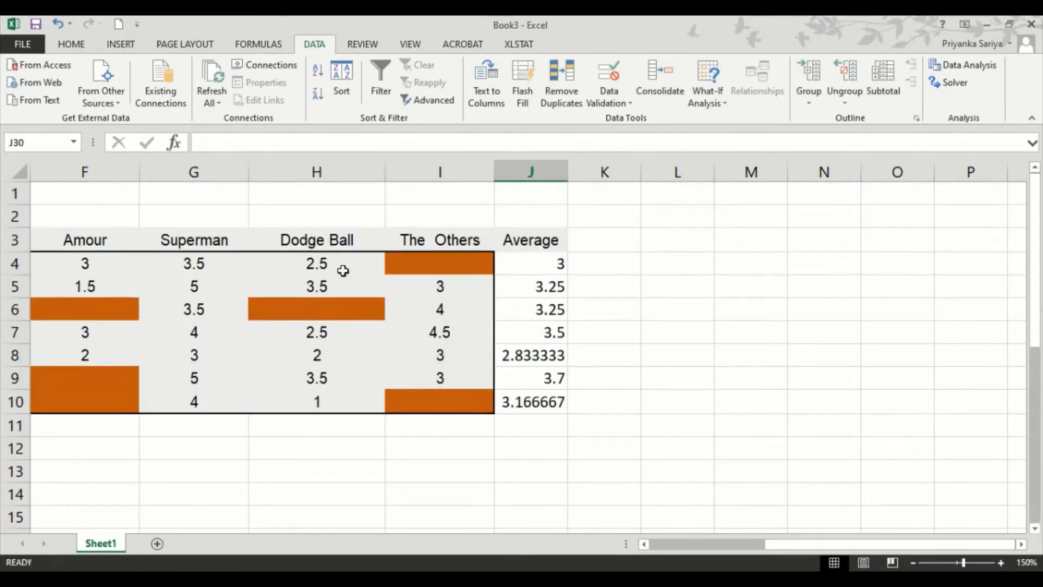
{"action": "left_click", "coordinate": [417, 259]}
{"action": "key", "text": "Home"}
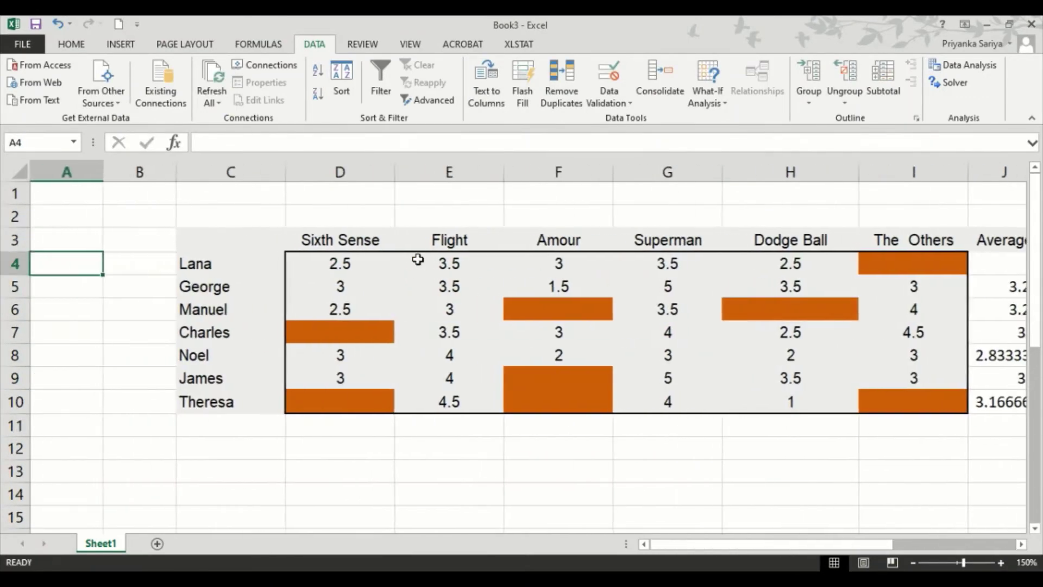
{"action": "left_click", "coordinate": [920, 262]}
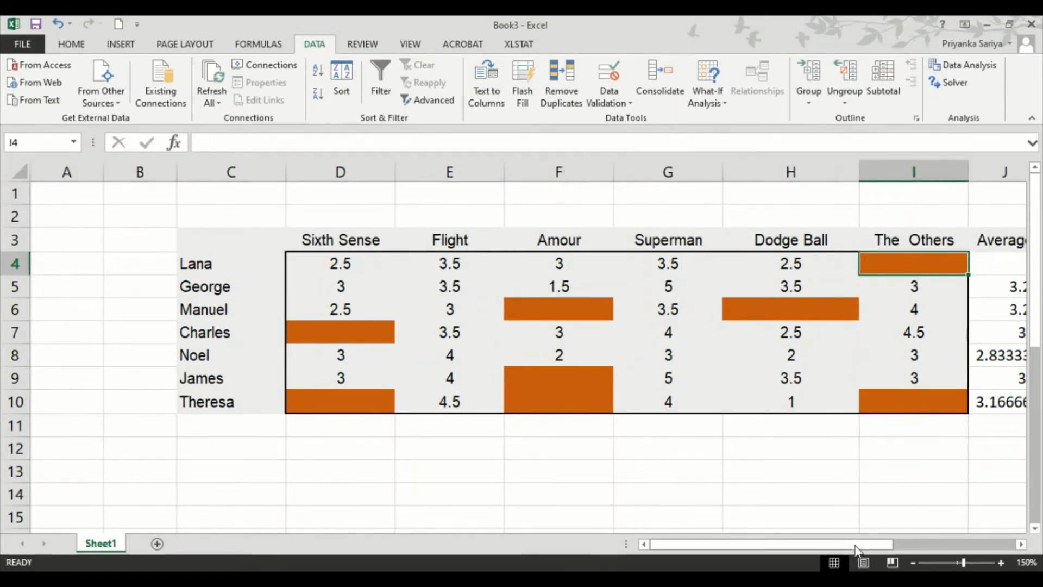
{"action": "left_click_drag", "start_coordinate": [856, 552], "coordinate": [905, 552]}
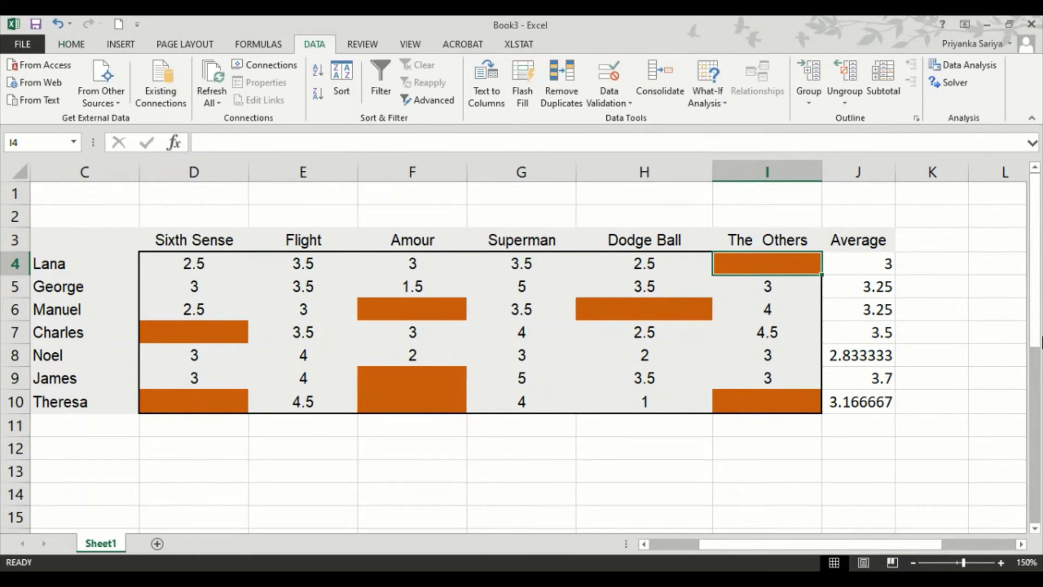
{"action": "left_click_drag", "start_coordinate": [1038, 341], "coordinate": [1038, 515]}
{"action": "left_click_drag", "start_coordinate": [886, 550], "coordinate": [970, 550]}
Step: Enter 3 as Lana's mean in J30, matching her average rating
{"action": "left_click", "coordinate": [530, 520]}
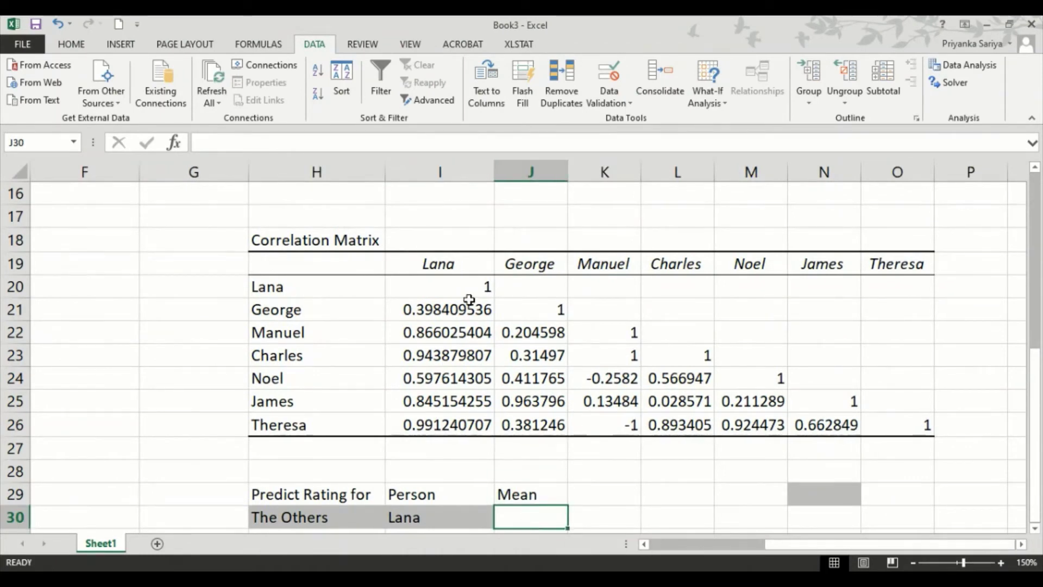
{"action": "scroll", "coordinate": [470, 299], "scroll_direction": "up", "scroll_amount": 5}
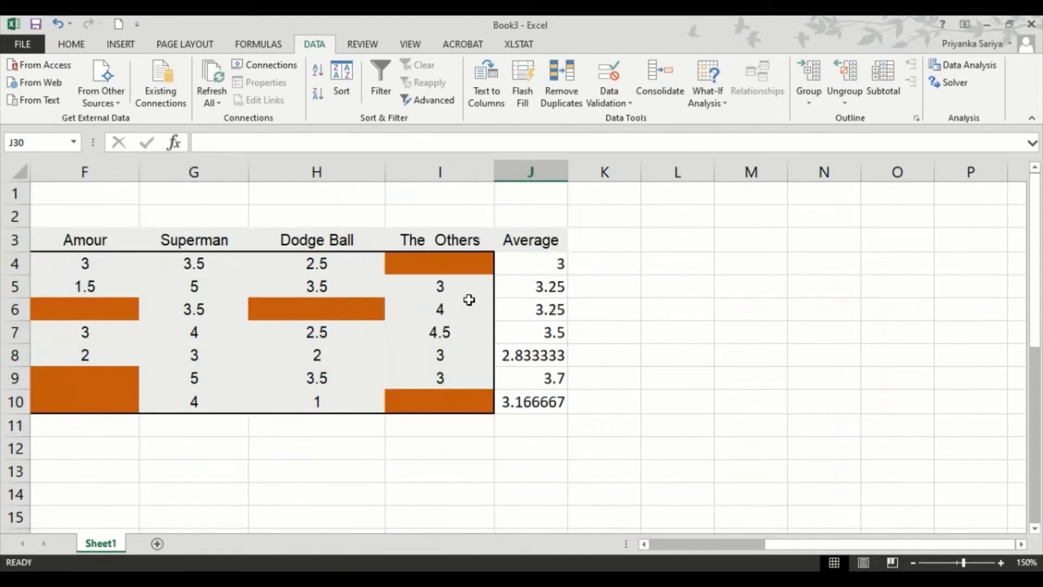
{"action": "left_click", "coordinate": [523, 263]}
{"action": "scroll", "coordinate": [539, 403], "scroll_direction": "down", "scroll_amount": 6}
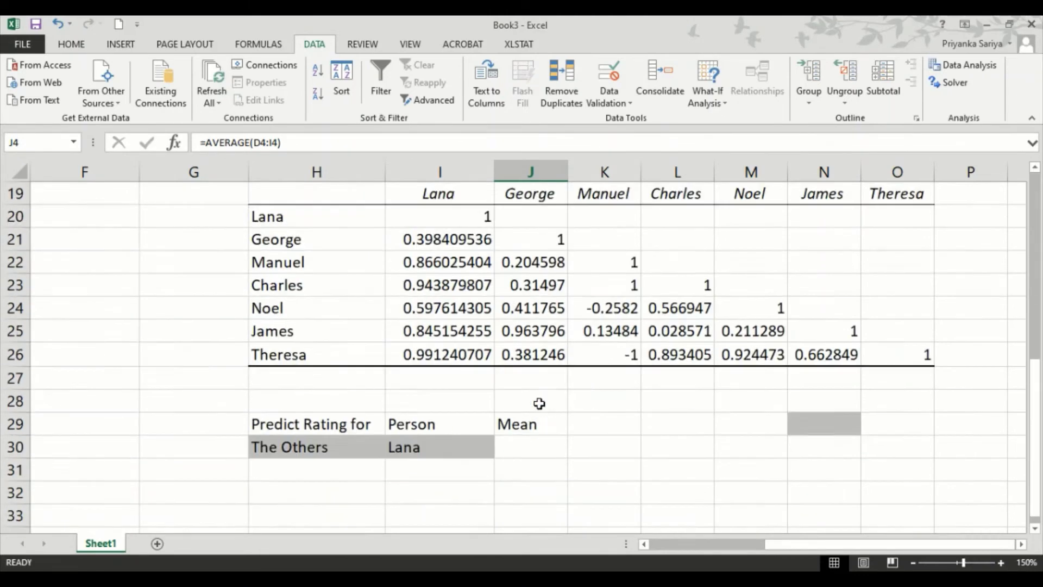
{"action": "scroll", "coordinate": [539, 403], "scroll_direction": "down", "scroll_amount": 1}
{"action": "left_click", "coordinate": [539, 384]}
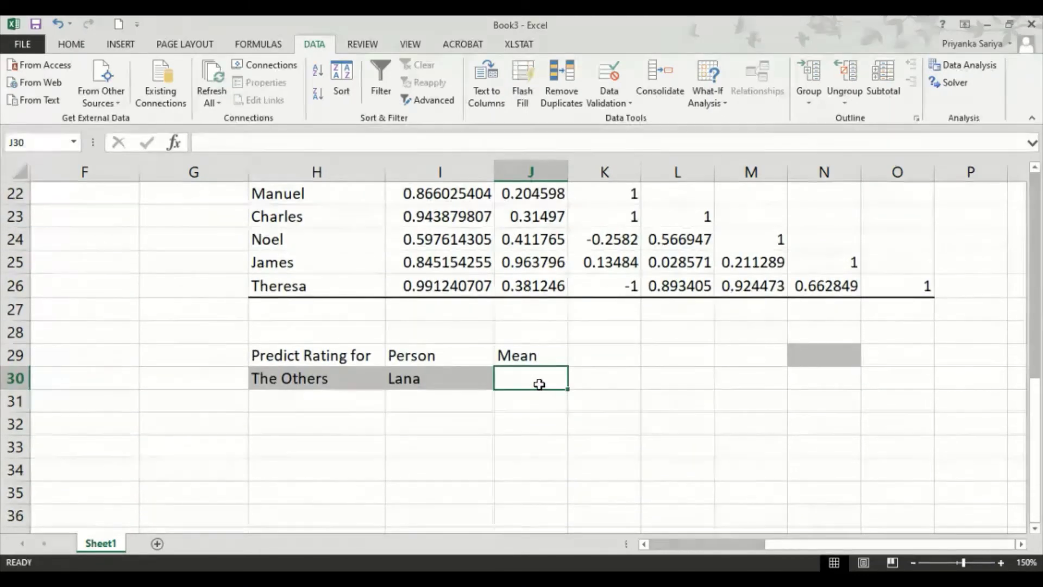
{"action": "type", "text": "3"}
{"action": "key", "text": "Tab"}
{"action": "key", "text": "Right"}
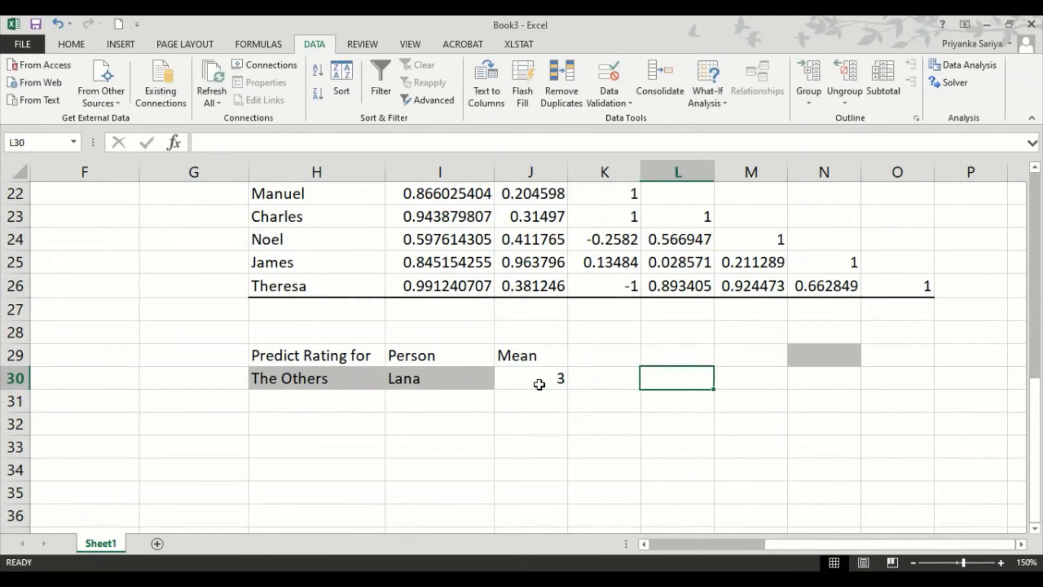
{"action": "key", "text": "Right"}
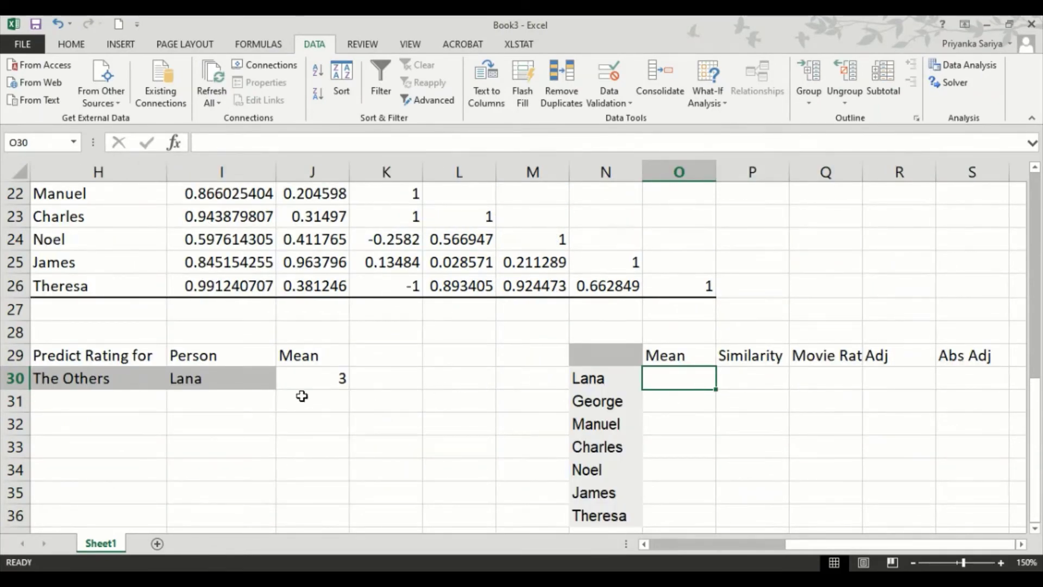
Step: Copy the averages J4:J10 into the Mean column starting at O30
{"action": "scroll", "coordinate": [371, 373], "scroll_direction": "up", "scroll_amount": 7}
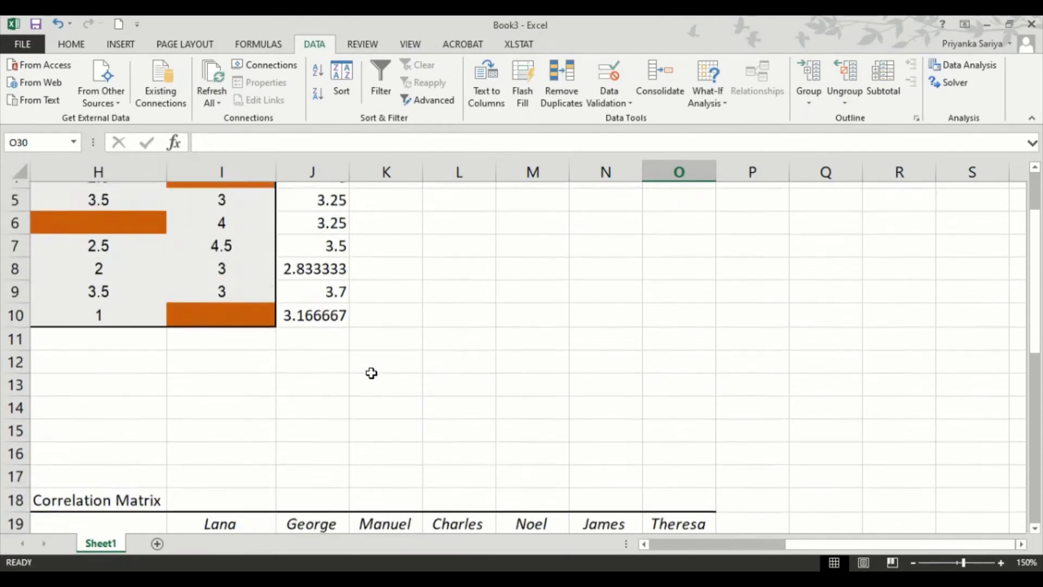
{"action": "left_click_drag", "start_coordinate": [324, 266], "coordinate": [314, 402]}
{"action": "key", "text": "ctrl+c"}
{"action": "scroll", "coordinate": [501, 420], "scroll_direction": "down", "scroll_amount": 11}
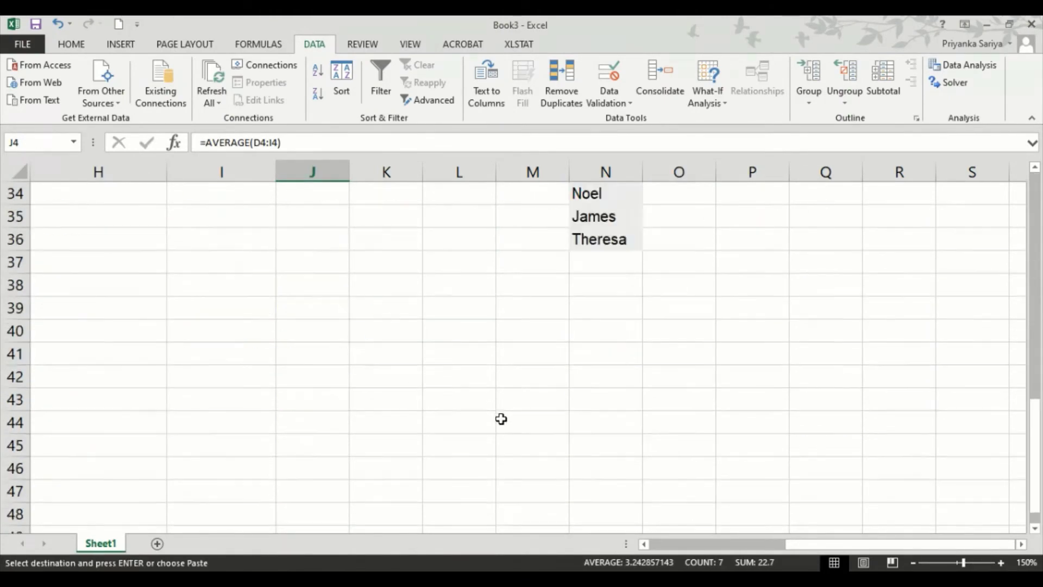
{"action": "scroll", "coordinate": [501, 419], "scroll_direction": "up", "scroll_amount": 3}
{"action": "left_click", "coordinate": [675, 312]}
{"action": "key", "text": "ctrl+v"}
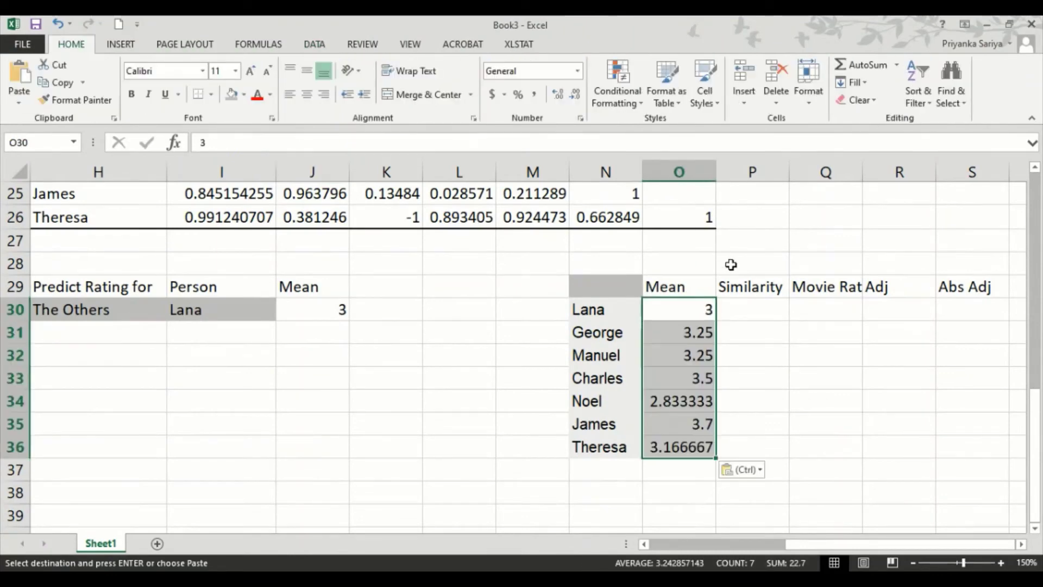
Step: Select Lana's correlations in the matrix, starting at I20
{"action": "left_click", "coordinate": [742, 313]}
{"action": "scroll", "coordinate": [554, 304], "scroll_direction": "up", "scroll_amount": 3}
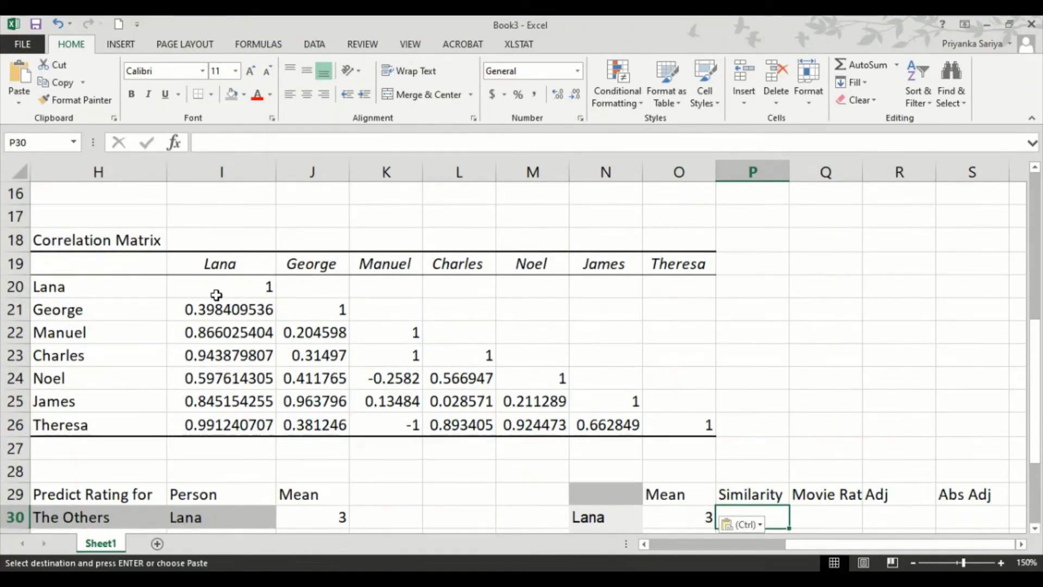
{"action": "left_click", "coordinate": [216, 289]}
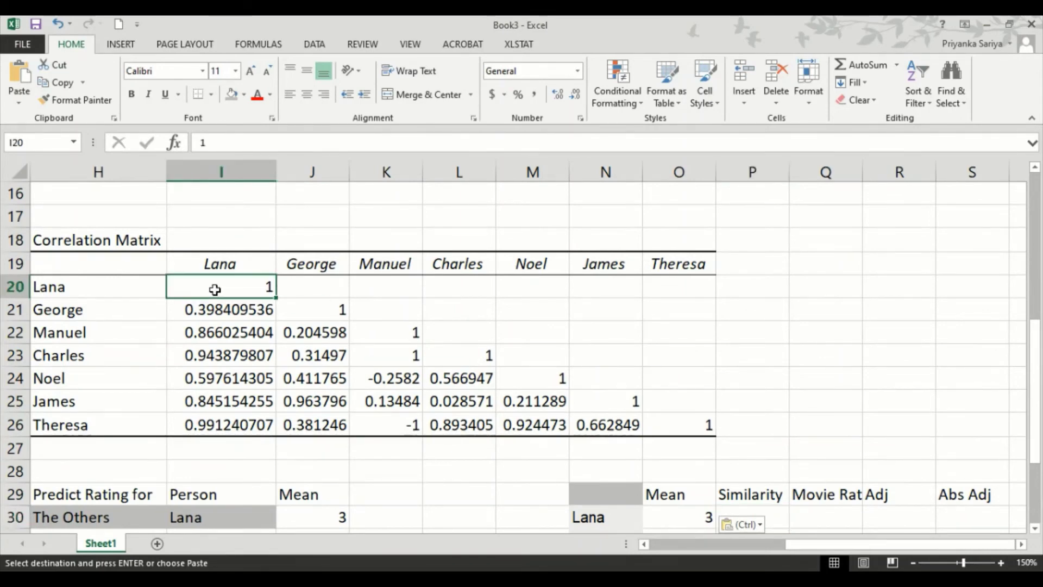
{"action": "key", "text": "shift+Down"}
{"action": "key", "text": "shift+Down"}
{"action": "key", "text": "shift+Down"}
{"action": "key", "text": "shift+Down"}
{"action": "key", "text": "shift+Down"}
{"action": "key", "text": "shift+Down"}
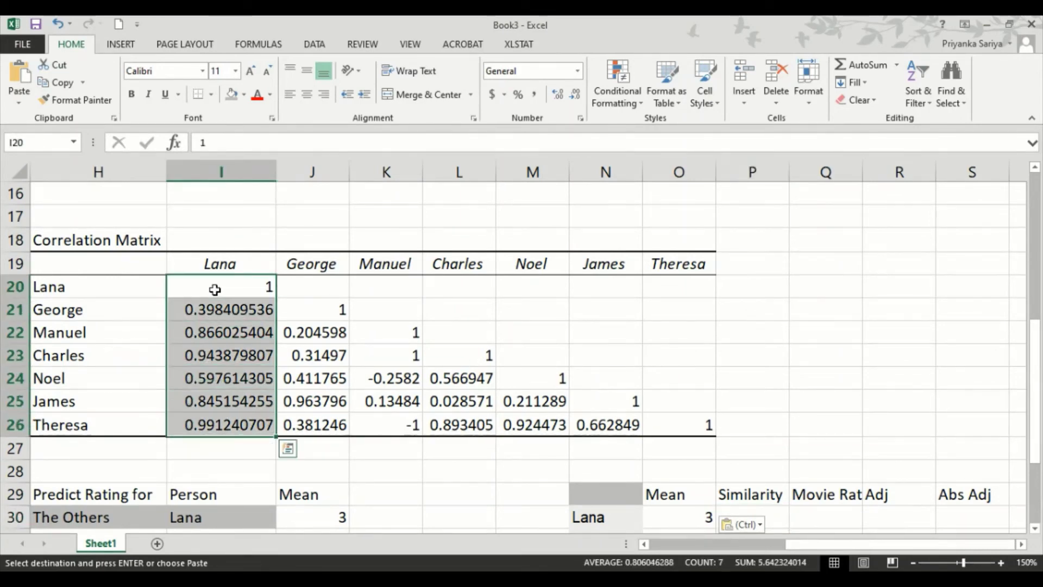
Step: Paste Lana's correlations I20:I26 as values into the Similarity column at P30
{"action": "key", "text": "ctrl+c"}
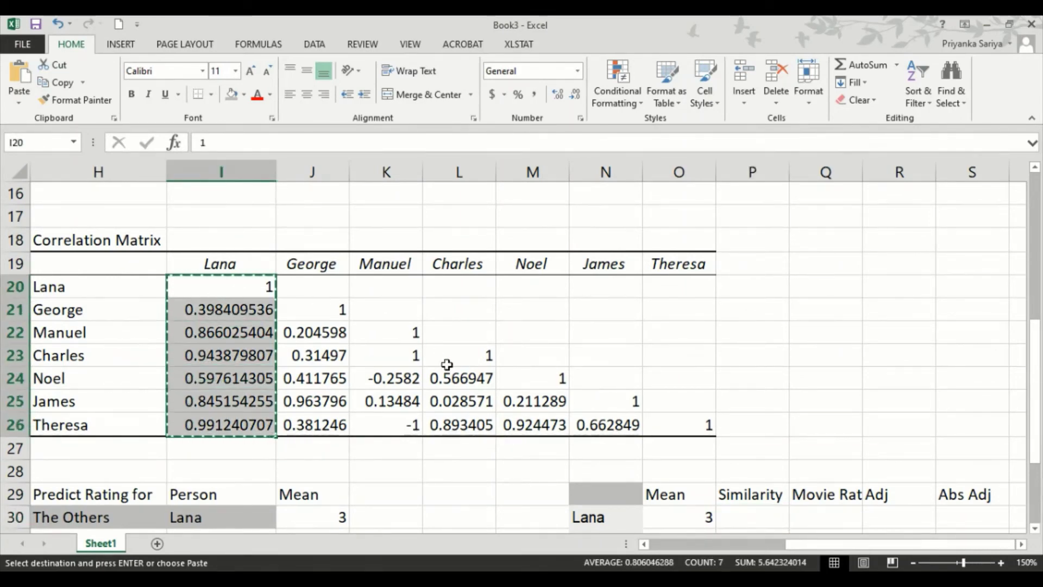
{"action": "scroll", "coordinate": [443, 369], "scroll_direction": "down", "scroll_amount": 2}
{"action": "left_click", "coordinate": [778, 382]}
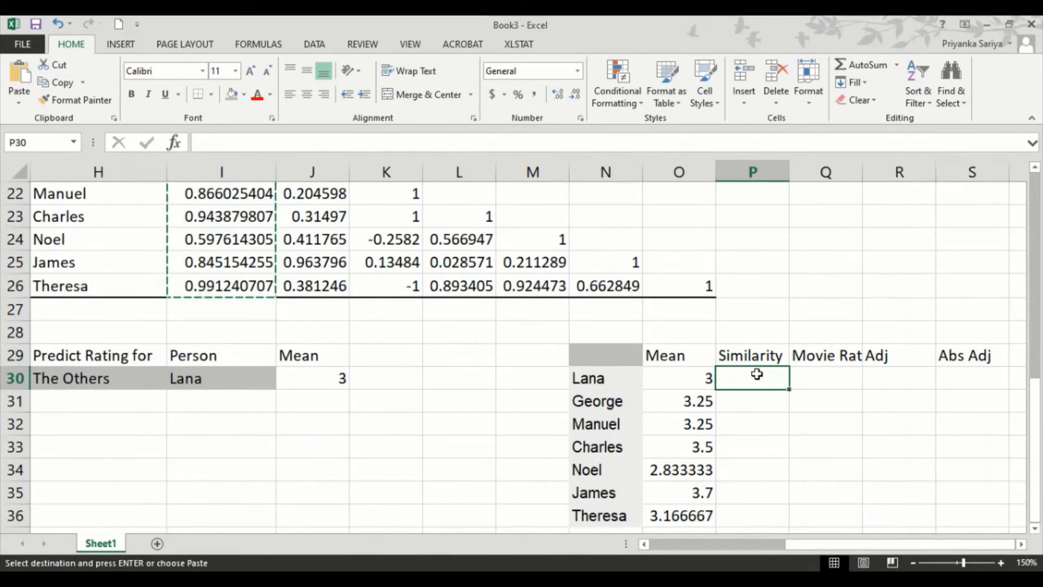
{"action": "left_click", "coordinate": [17, 104]}
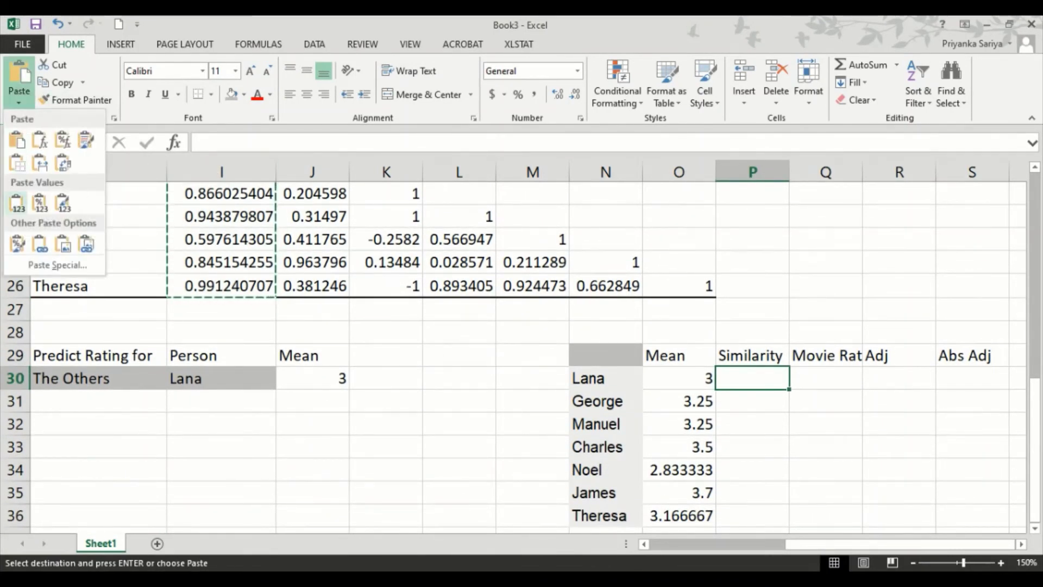
{"action": "left_click", "coordinate": [19, 205]}
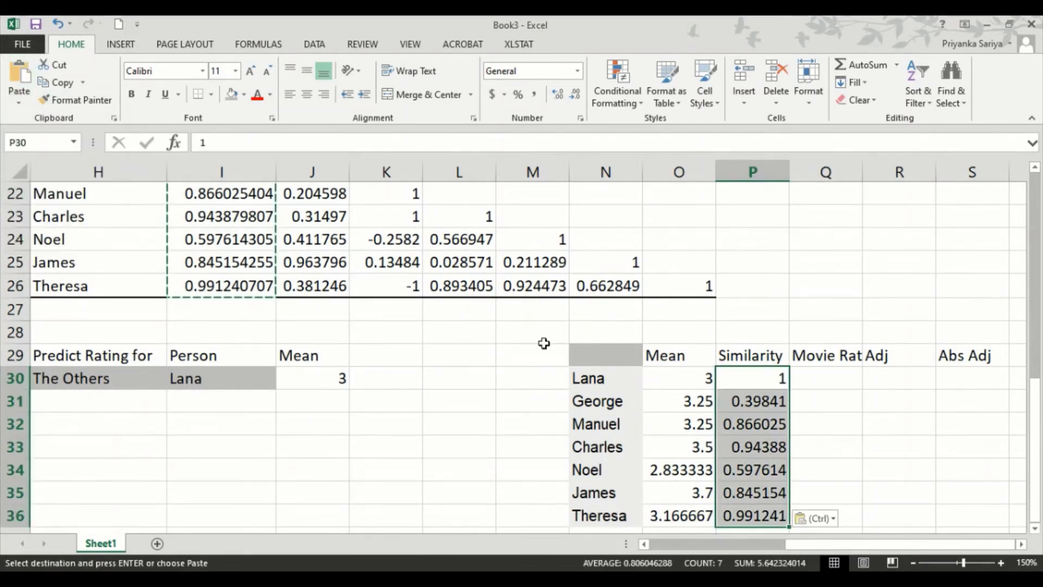
Step: Copy everyone's ratings for The Others from I4:I10
{"action": "left_click", "coordinate": [830, 385]}
{"action": "scroll", "coordinate": [542, 361], "scroll_direction": "up", "scroll_amount": 7}
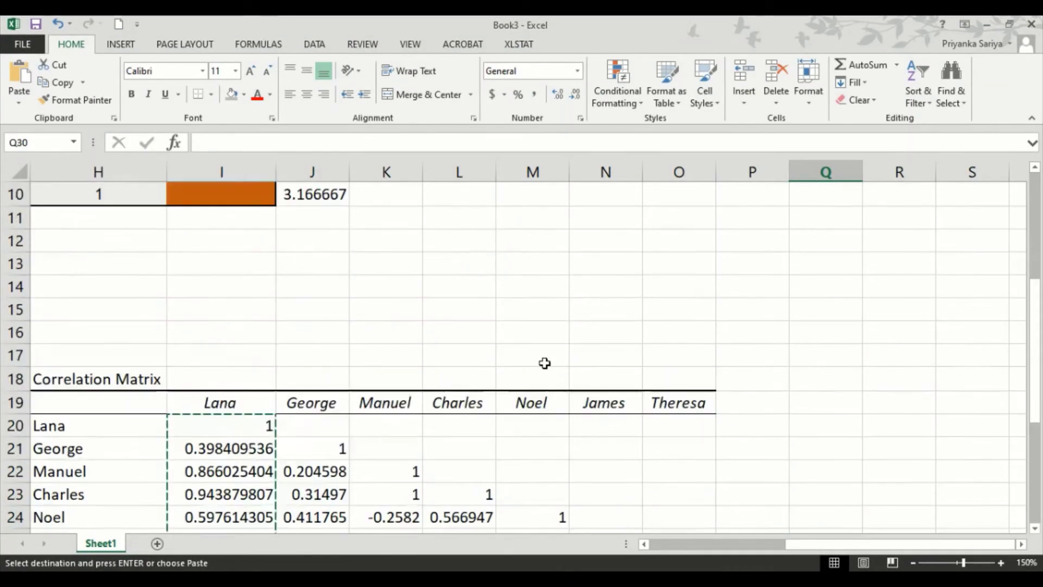
{"action": "left_click_drag", "start_coordinate": [203, 266], "coordinate": [206, 395]}
{"action": "key", "text": "ctrl+c"}
{"action": "scroll", "coordinate": [820, 418], "scroll_direction": "down", "scroll_amount": 7}
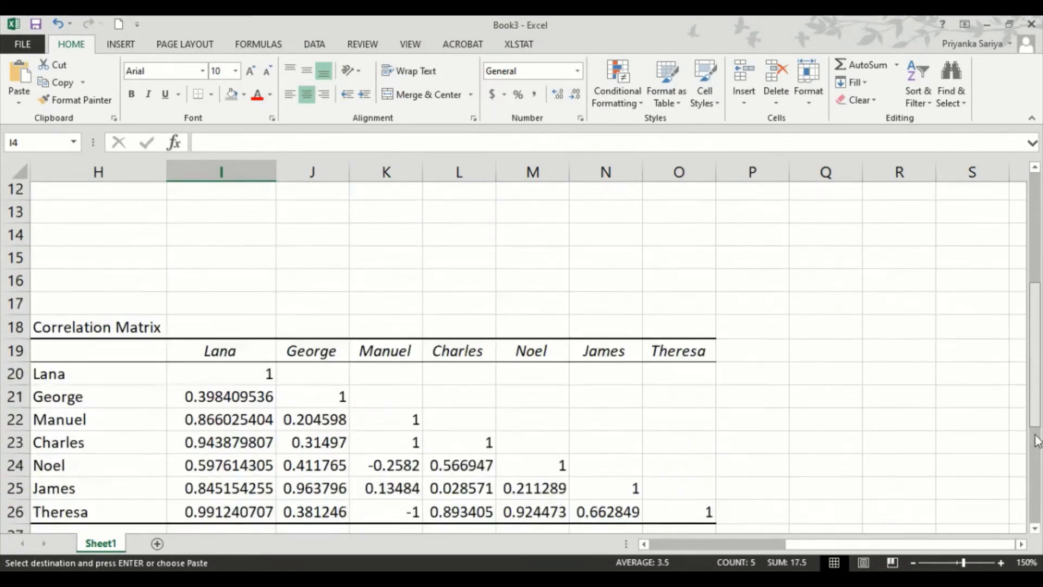
Step: Paste The Others ratings into Q30:Q36, entering 0 for Lana and Theresa
{"action": "left_click", "coordinate": [796, 379]}
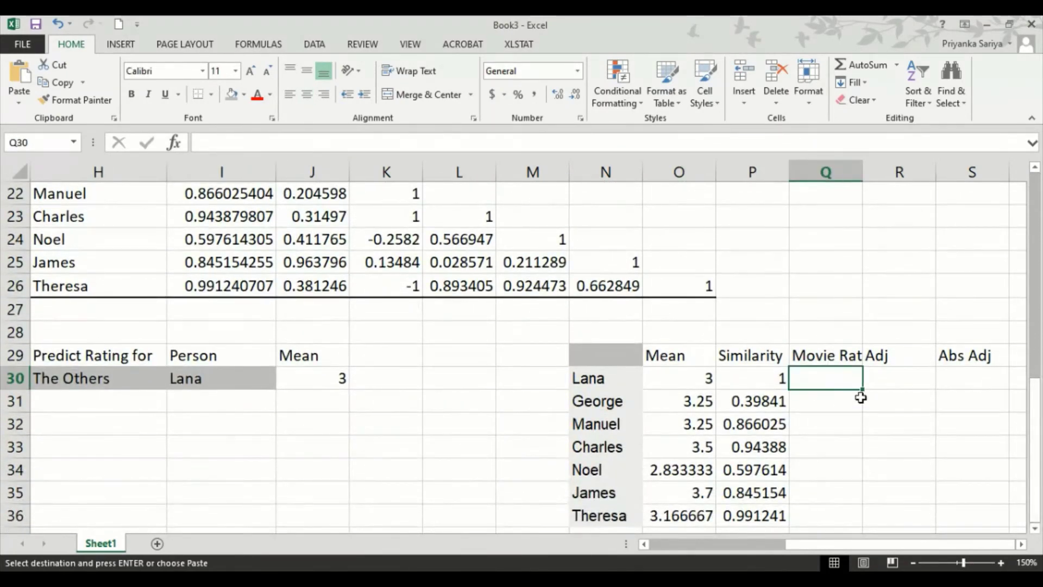
{"action": "key", "text": "ctrl+v"}
{"action": "left_click", "coordinate": [840, 382]}
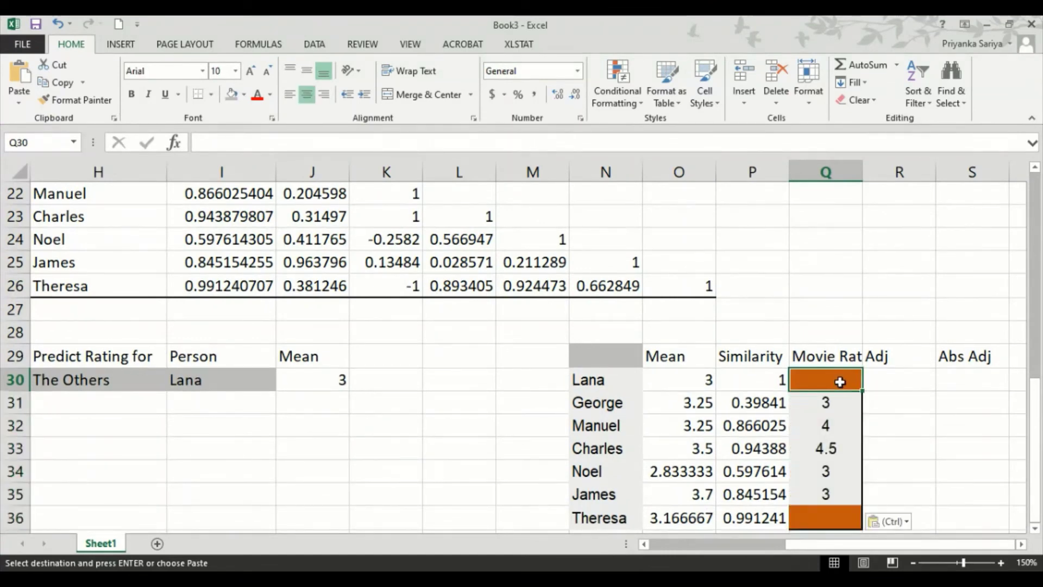
{"action": "type", "text": "0"}
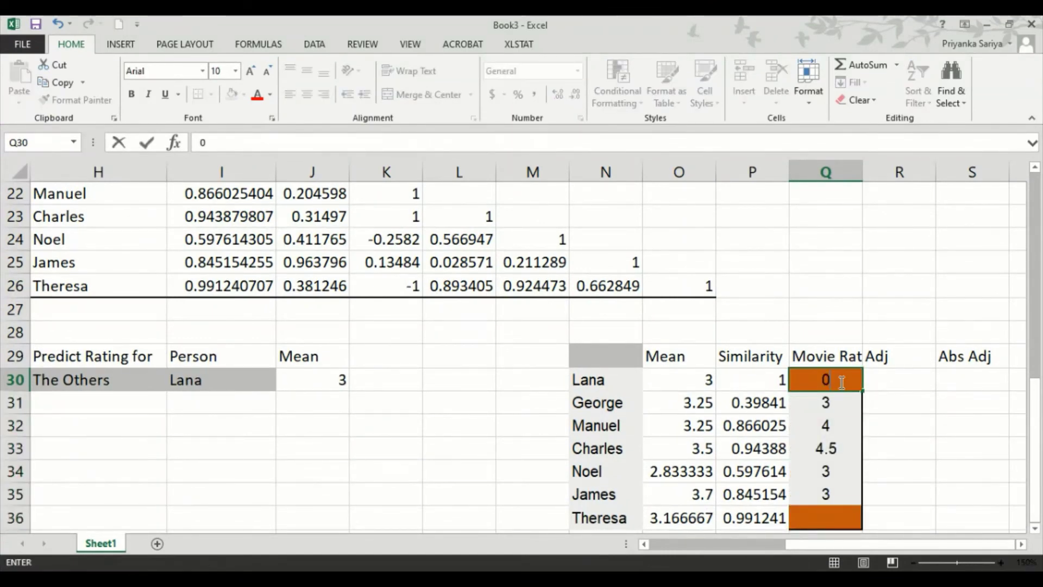
{"action": "key", "text": "Return"}
{"action": "key", "text": "Return"}
{"action": "key", "text": "Return"}
{"action": "key", "text": "Return"}
{"action": "key", "text": "Return"}
{"action": "key", "text": "Return"}
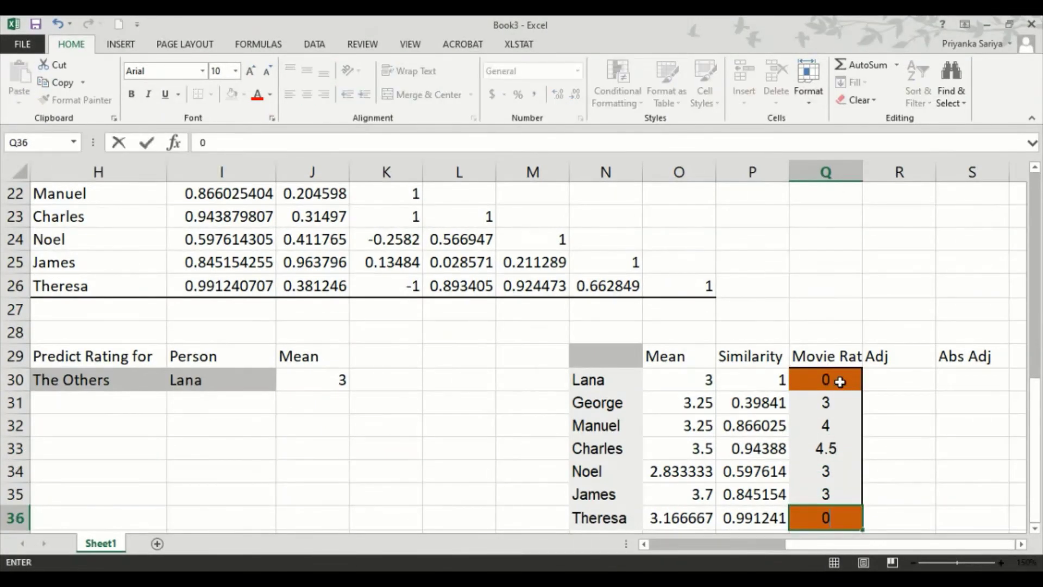
{"action": "key", "text": "Right"}
{"action": "key", "text": "Up"}
{"action": "key", "text": "Up"}
{"action": "key", "text": "Up"}
{"action": "key", "text": "Up"}
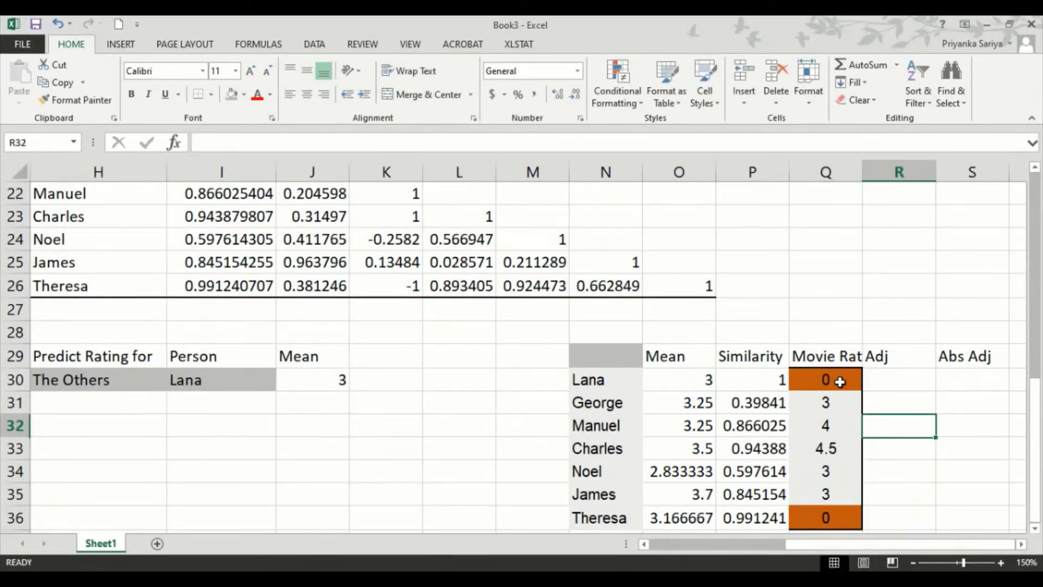
{"action": "key", "text": "Up"}
{"action": "key", "text": "Up"}
{"action": "key", "text": "Up"}
{"action": "key", "text": "Down"}
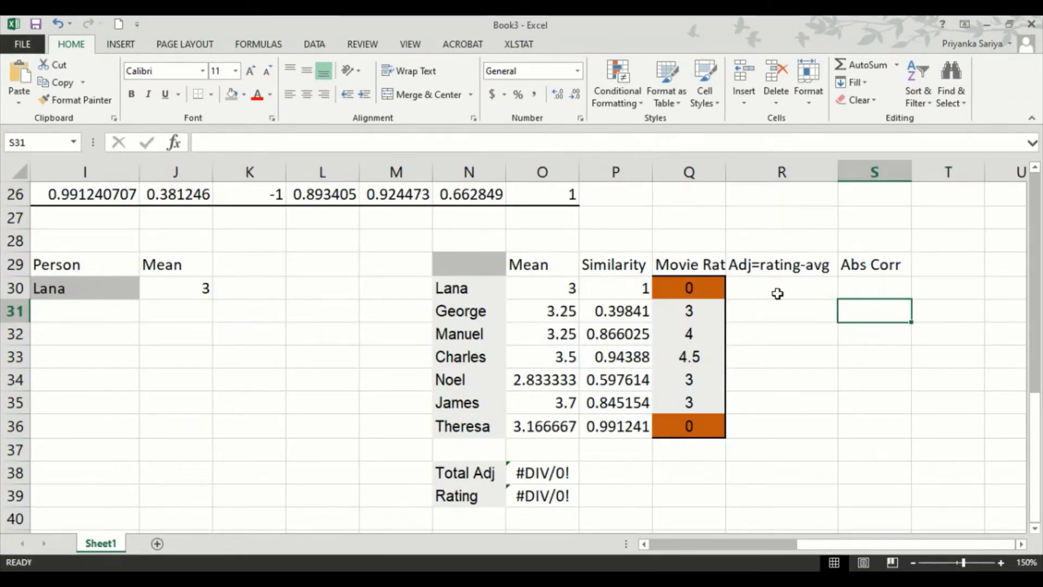
Step: Set Lana's Adj to 0 and fill R31:R35 with =Q31-O31 rating-minus-mean formulas
{"action": "left_click", "coordinate": [778, 293]}
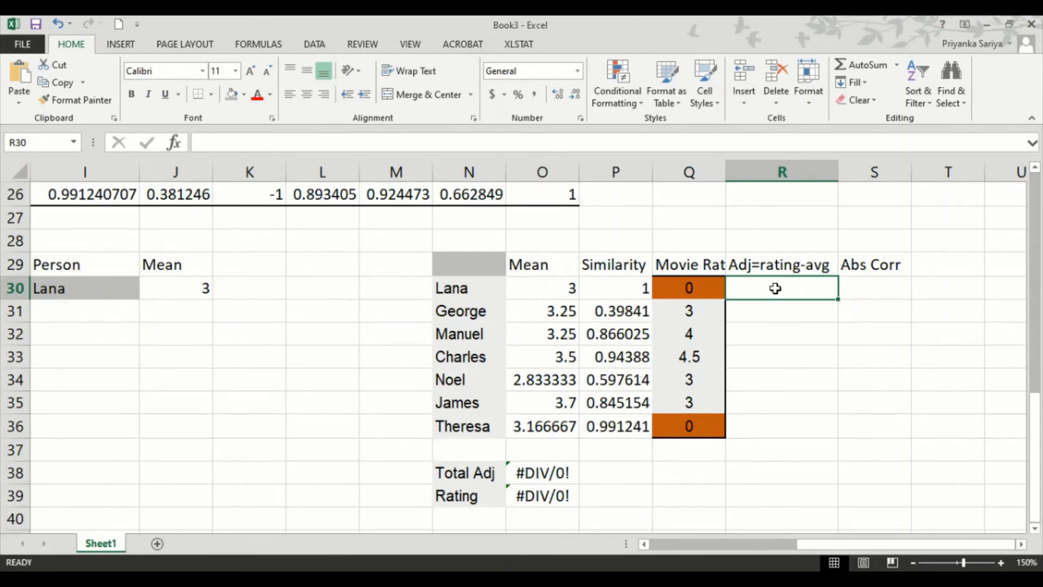
{"action": "type", "text": "0"}
{"action": "key", "text": "Return"}
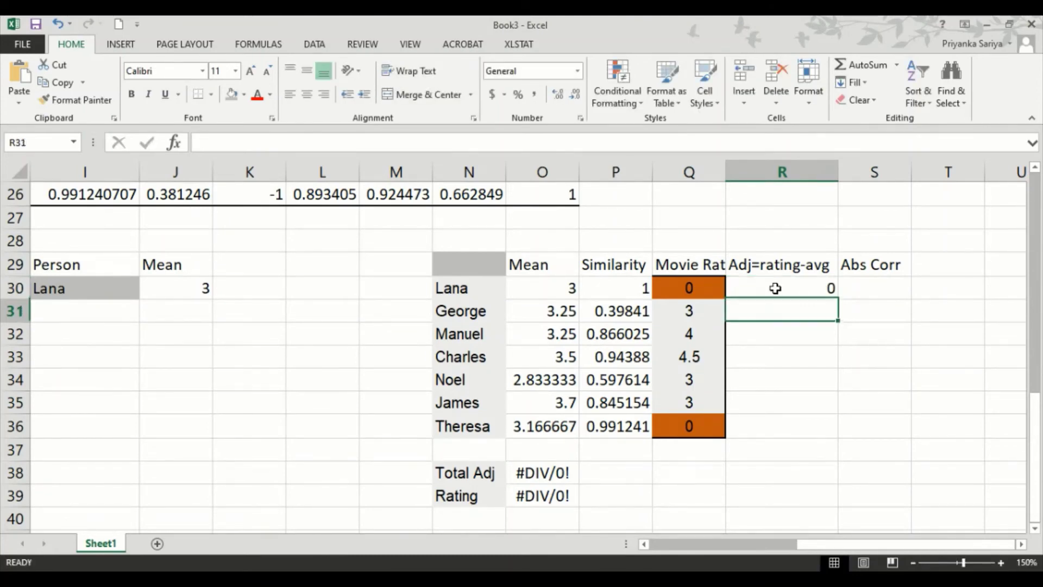
{"action": "type", "text": "="}
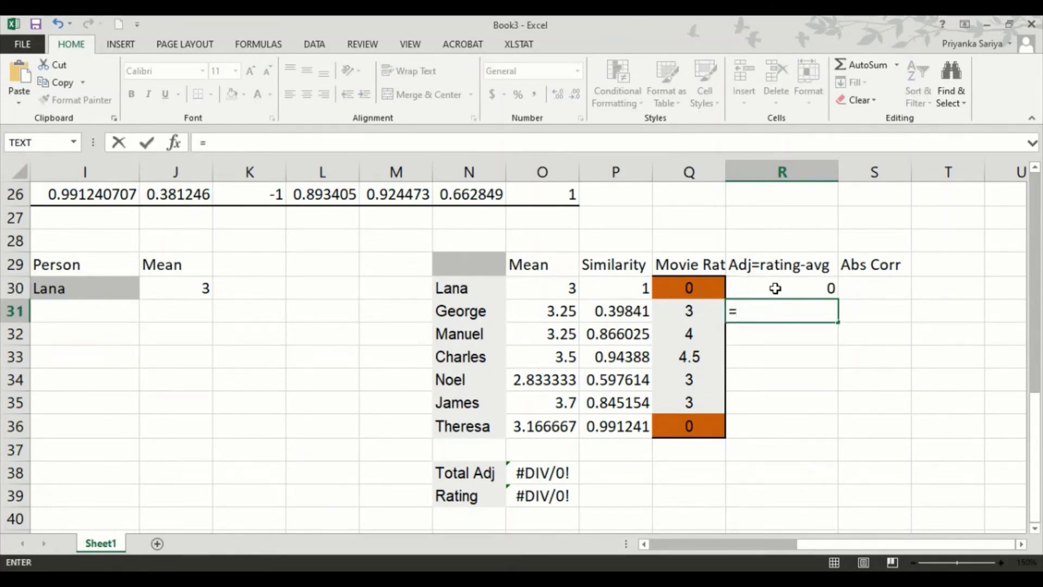
{"action": "key", "text": "Left"}
{"action": "type", "text": "-"}
{"action": "key", "text": "Left"}
{"action": "key", "text": "Left"}
{"action": "key", "text": "Left"}
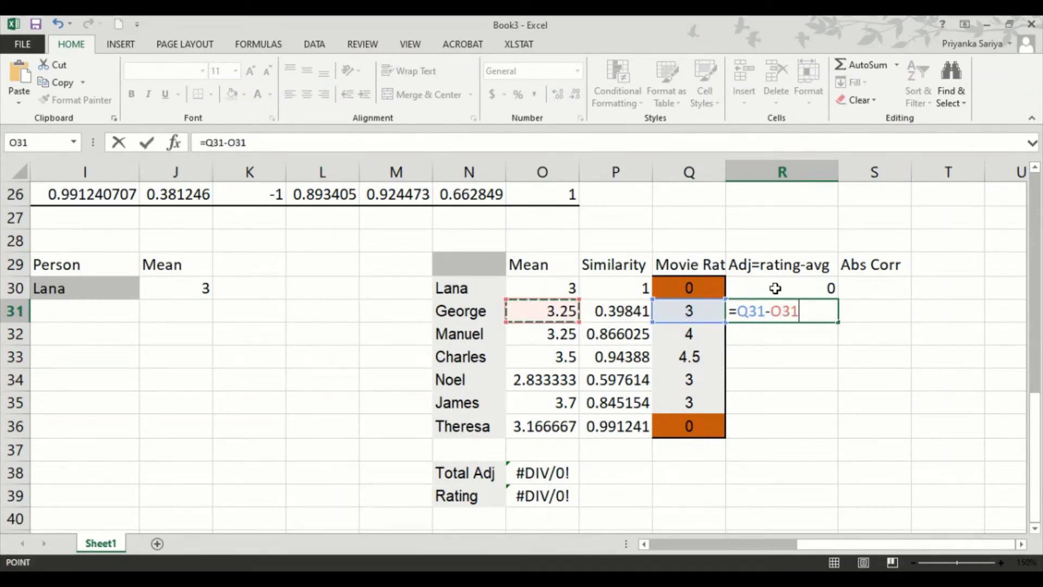
{"action": "key", "text": "Return"}
{"action": "left_click", "coordinate": [816, 306]}
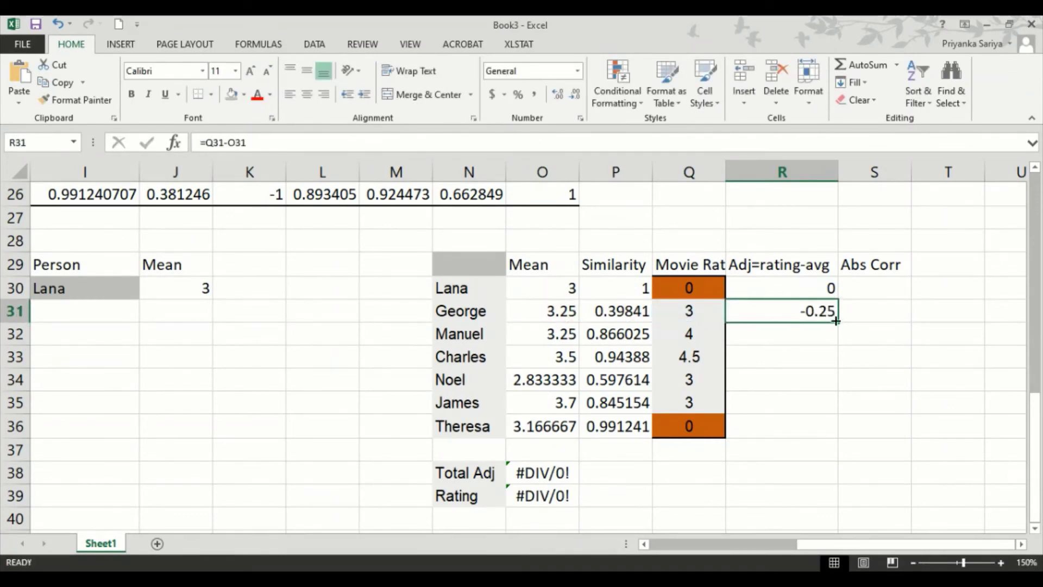
{"action": "left_click_drag", "start_coordinate": [838, 322], "coordinate": [825, 422]}
Step: Enter 0 as Theresa's adjusted rating in R36
{"action": "key", "text": "Down"}
{"action": "key", "text": "Down"}
{"action": "key", "text": "Down"}
{"action": "key", "text": "Down"}
{"action": "key", "text": "Down"}
{"action": "type", "text": "0"}
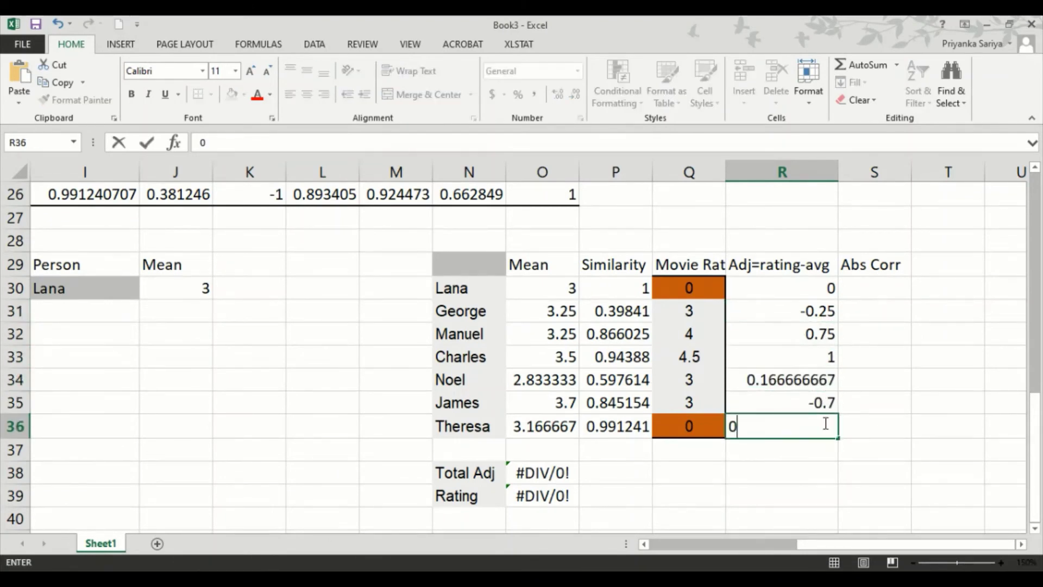
{"action": "key", "text": "Return"}
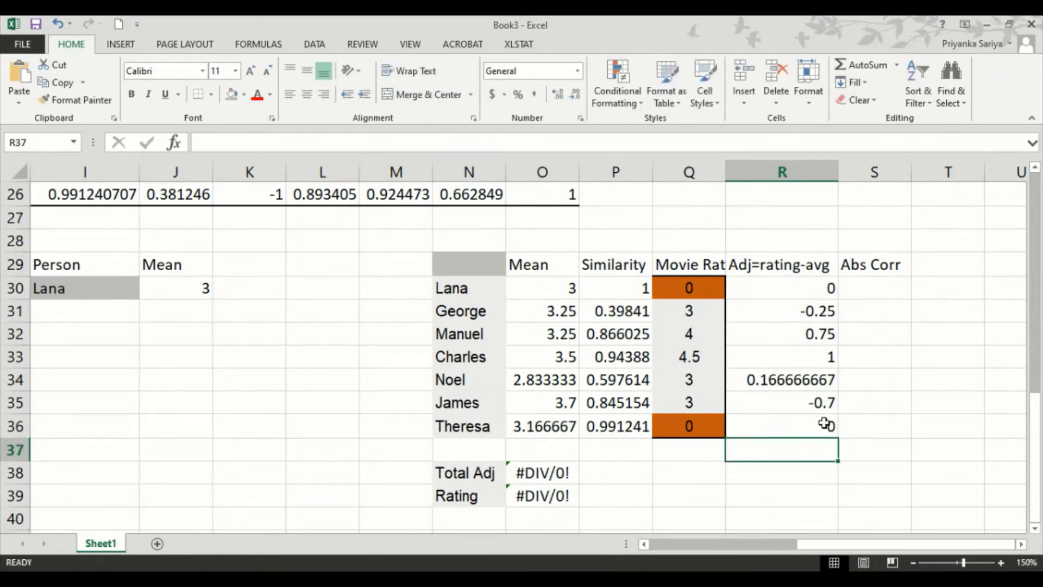
{"action": "key", "text": "Up"}
{"action": "key", "text": "Right"}
{"action": "key", "text": "Up"}
{"action": "key", "text": "Up"}
{"action": "key", "text": "Up"}
{"action": "key", "text": "Up"}
{"action": "key", "text": "Up"}
{"action": "key", "text": "Up"}
{"action": "key", "text": "Up"}
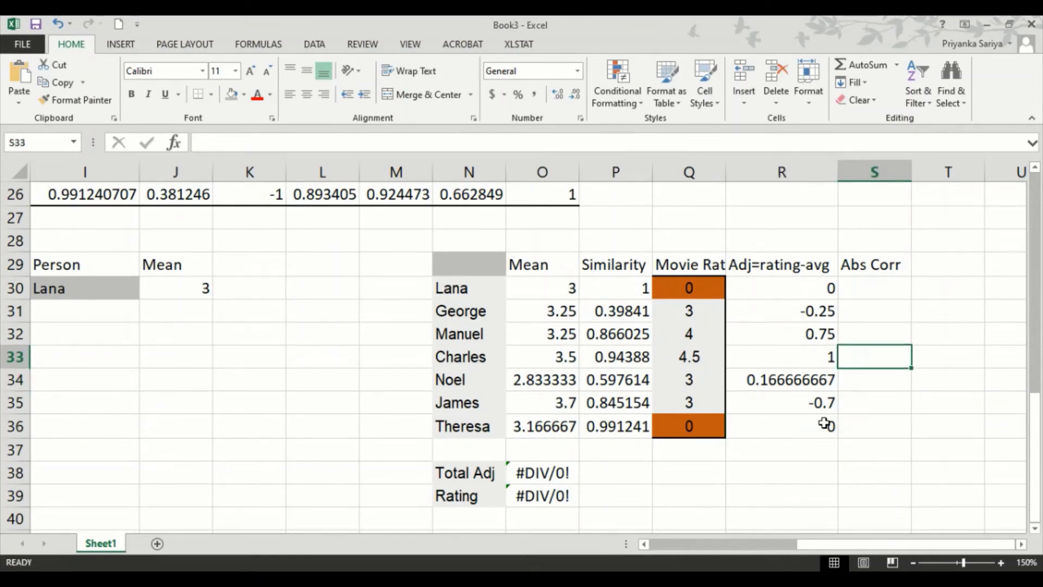
{"action": "key", "text": "Down"}
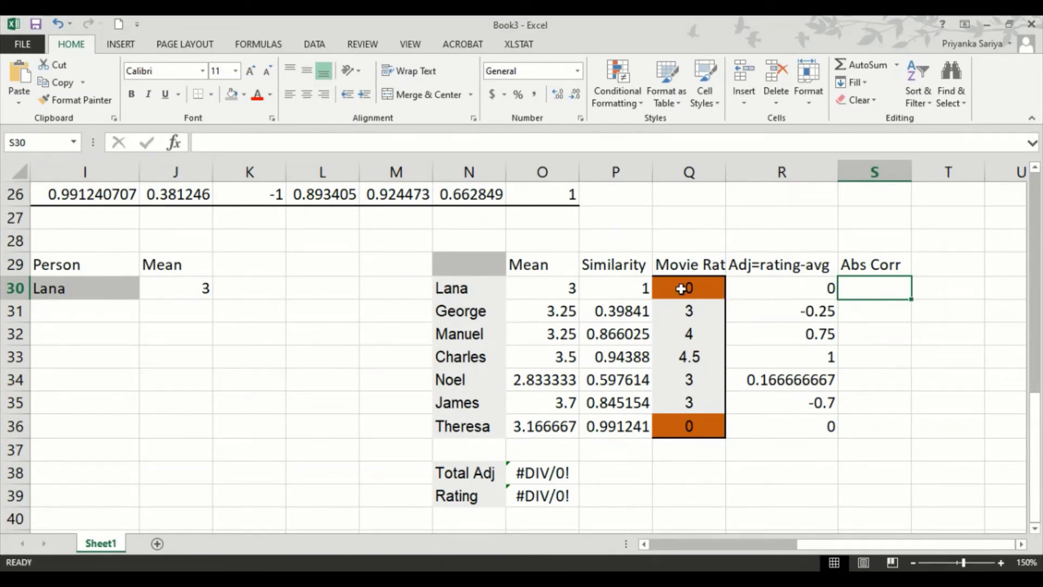
Step: Fill S30:S36 with =ABS(P30) absolute similarities, giving a predicted rating of 3.177549
{"action": "left_click", "coordinate": [620, 288]}
{"action": "left_click_drag", "start_coordinate": [619, 305], "coordinate": [608, 426]}
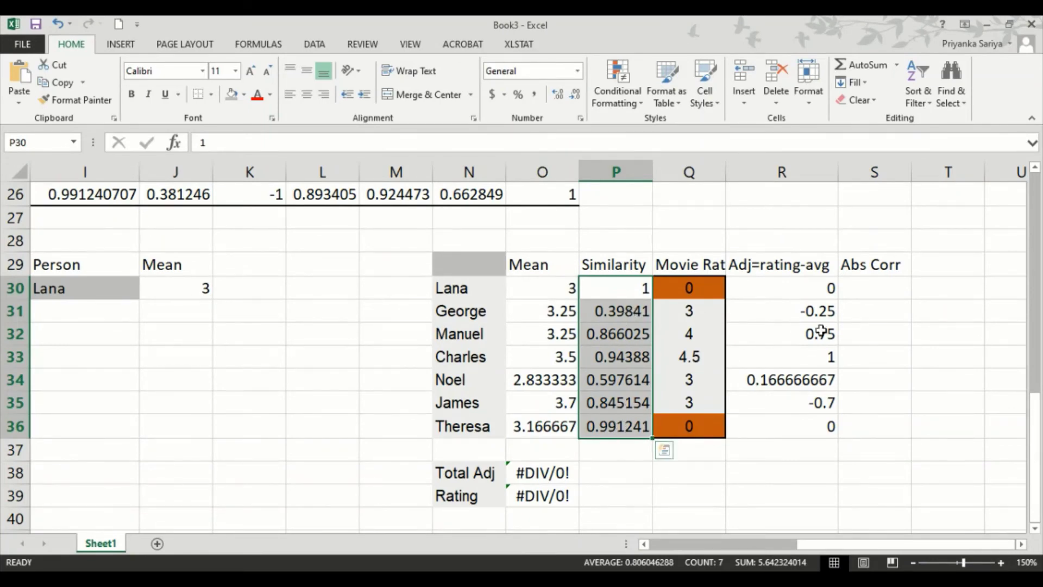
{"action": "left_click", "coordinate": [881, 291]}
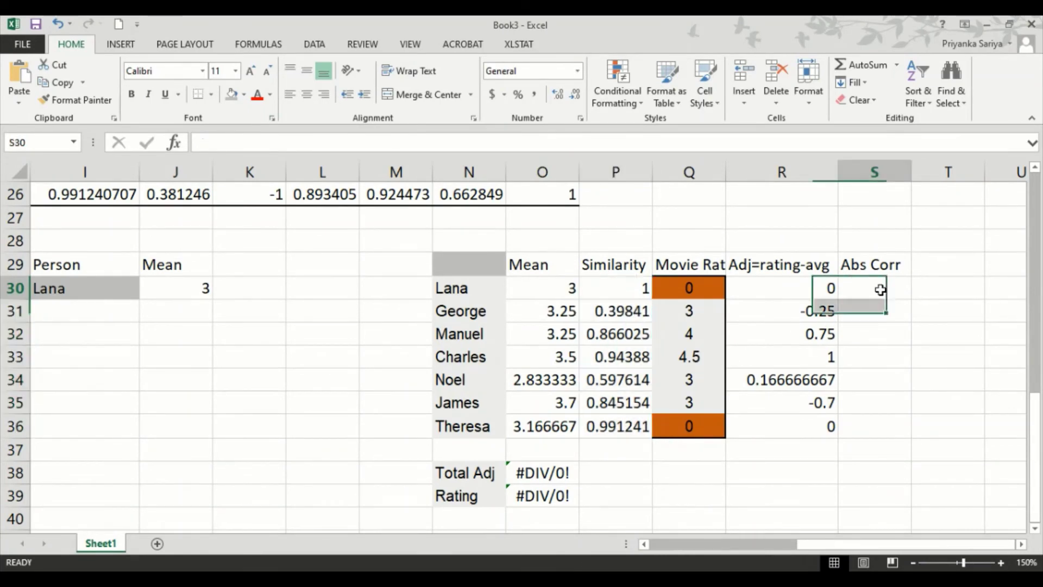
{"action": "type", "text": "="}
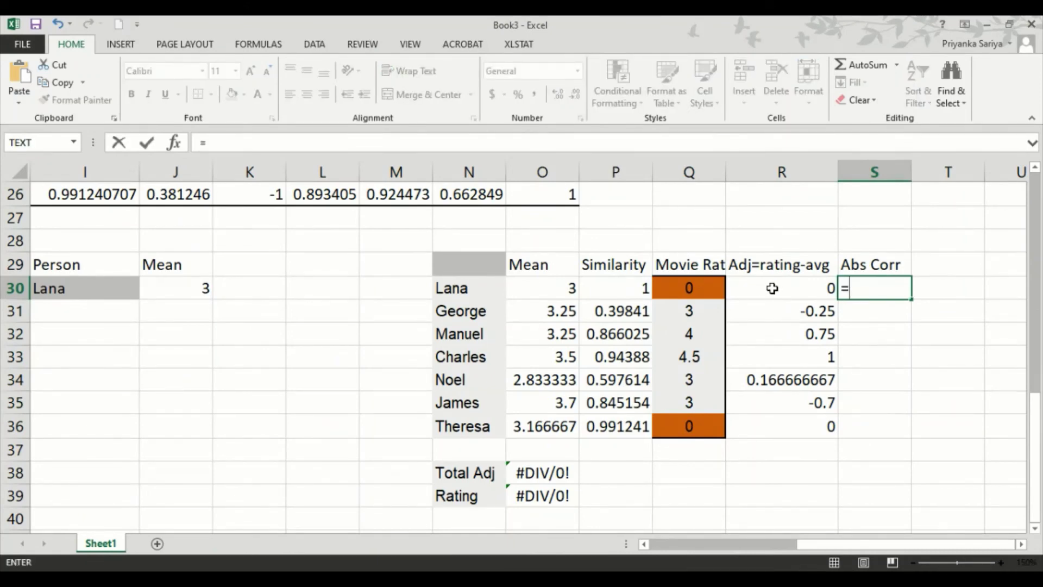
{"action": "type", "text": "abs("}
{"action": "key", "text": "Left"}
{"action": "key", "text": "Left"}
{"action": "key", "text": "Left"}
{"action": "key", "text": "Return"}
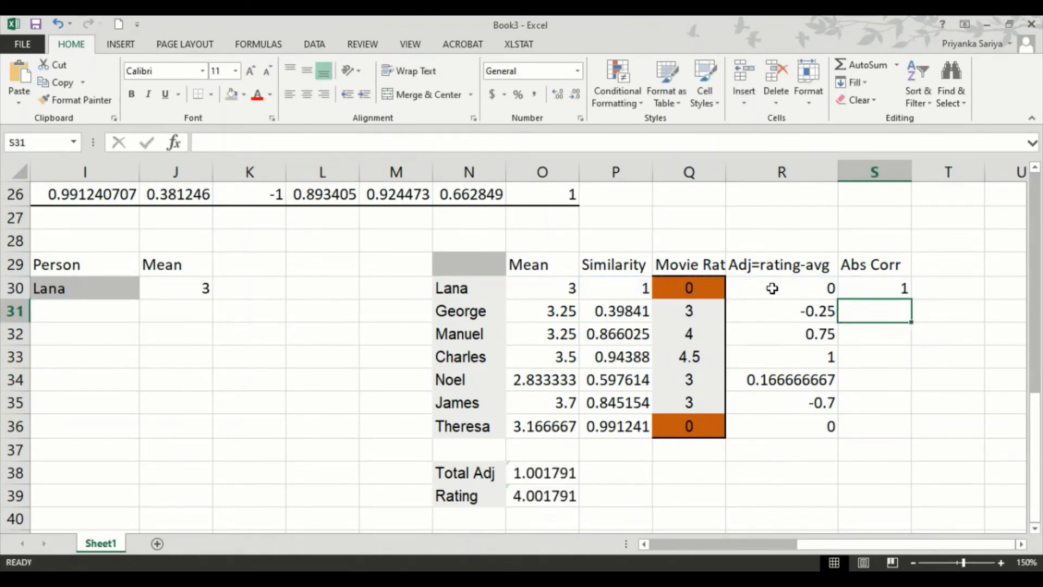
{"action": "left_click", "coordinate": [903, 294]}
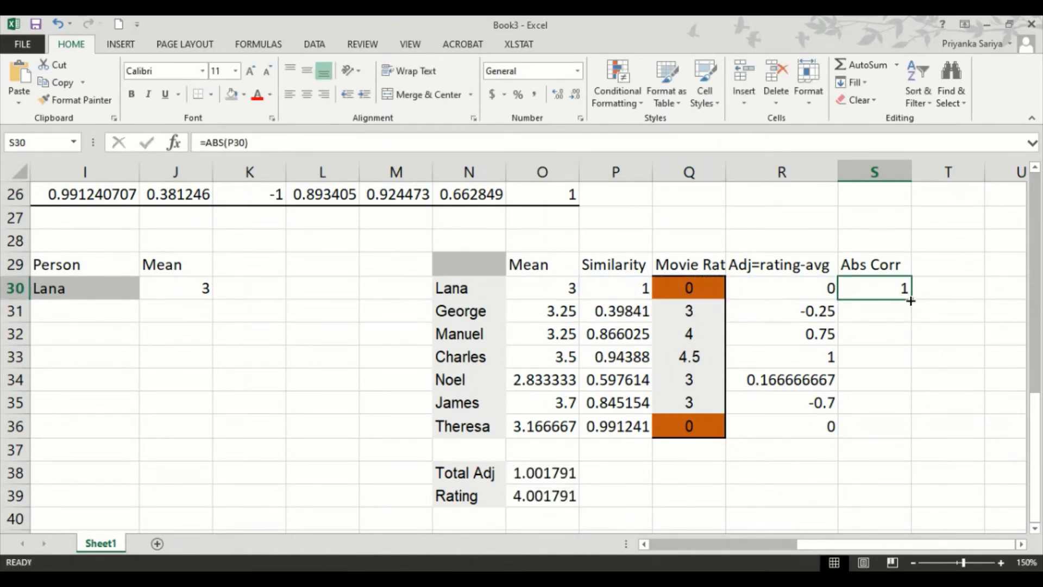
{"action": "left_click_drag", "start_coordinate": [911, 298], "coordinate": [895, 439]}
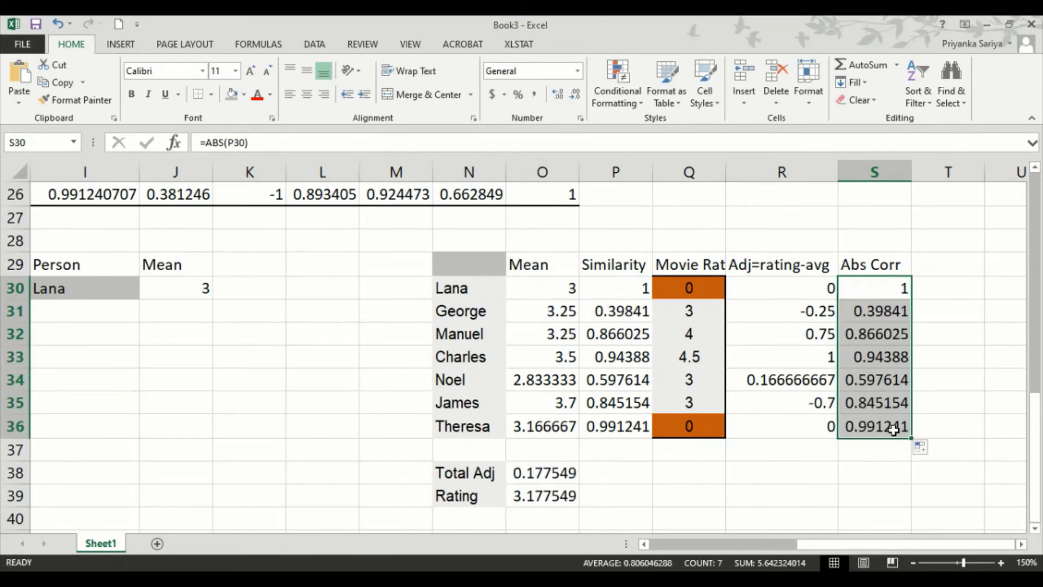
{"action": "left_click", "coordinate": [881, 432]}
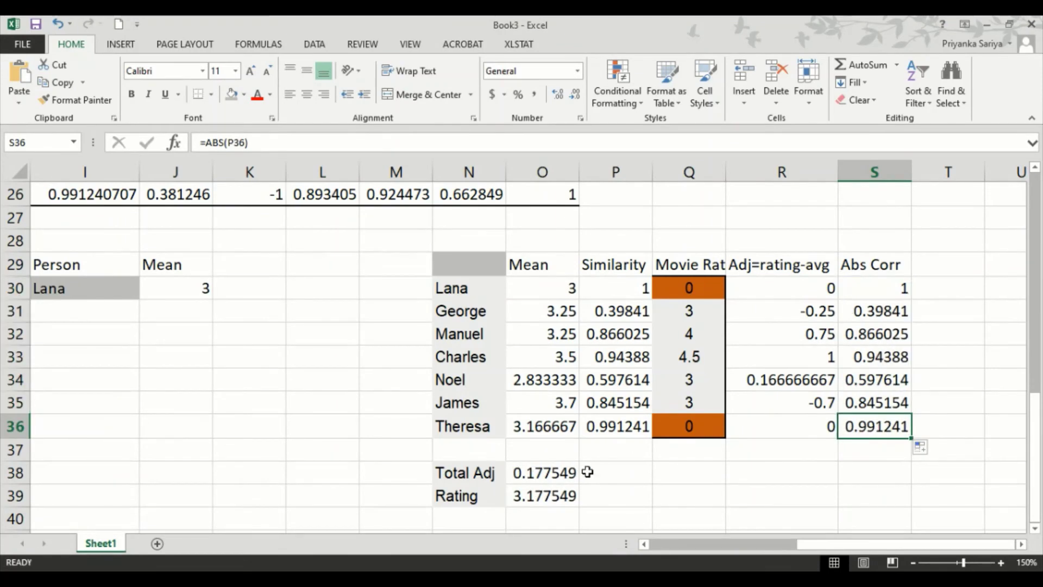
{"action": "left_click", "coordinate": [532, 476]}
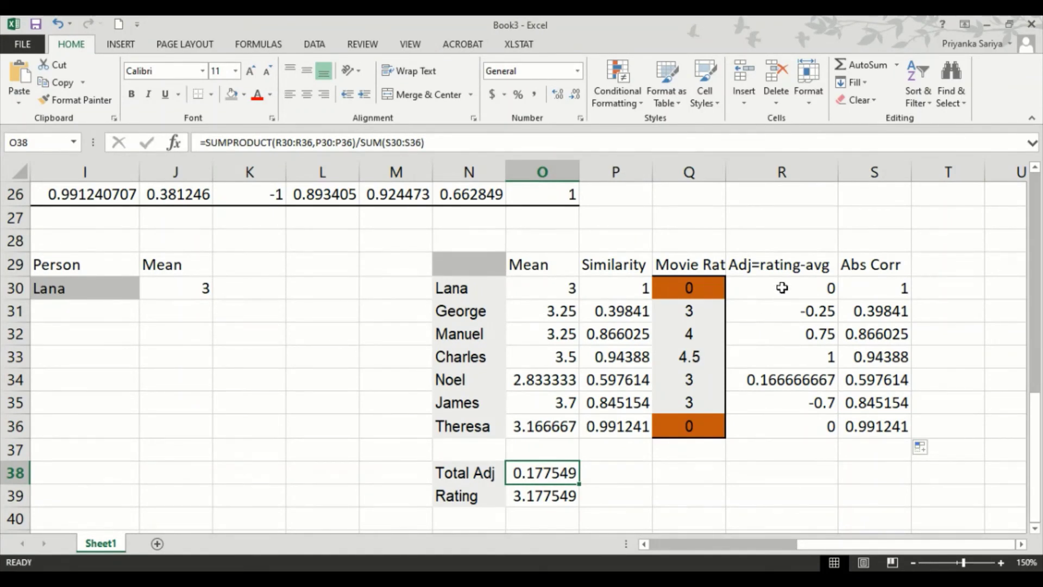
{"action": "left_click_drag", "start_coordinate": [782, 288], "coordinate": [764, 426]}
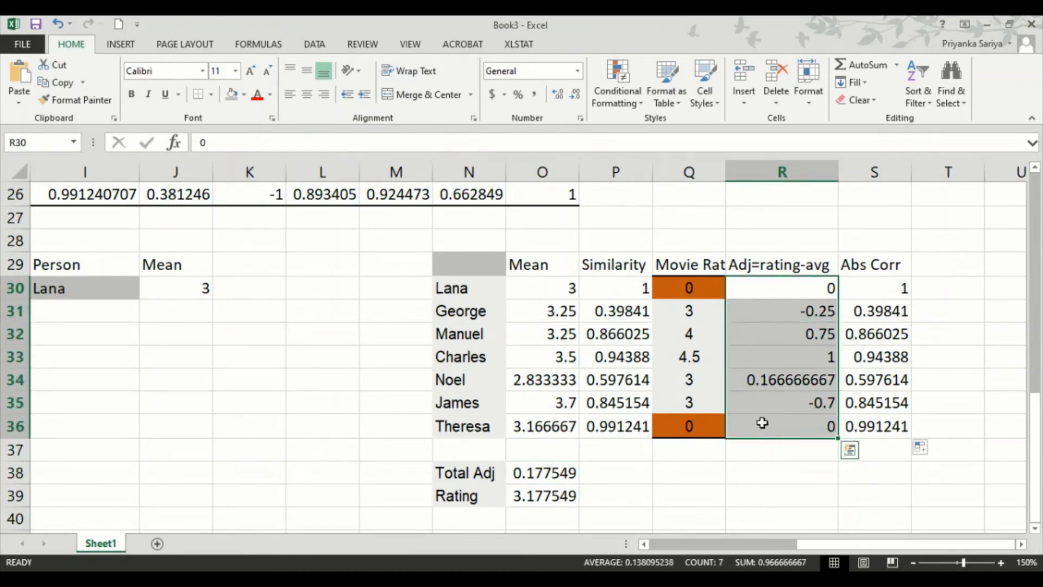
{"action": "left_click", "coordinate": [621, 291]}
{"action": "left_click_drag", "start_coordinate": [621, 291], "coordinate": [603, 418]}
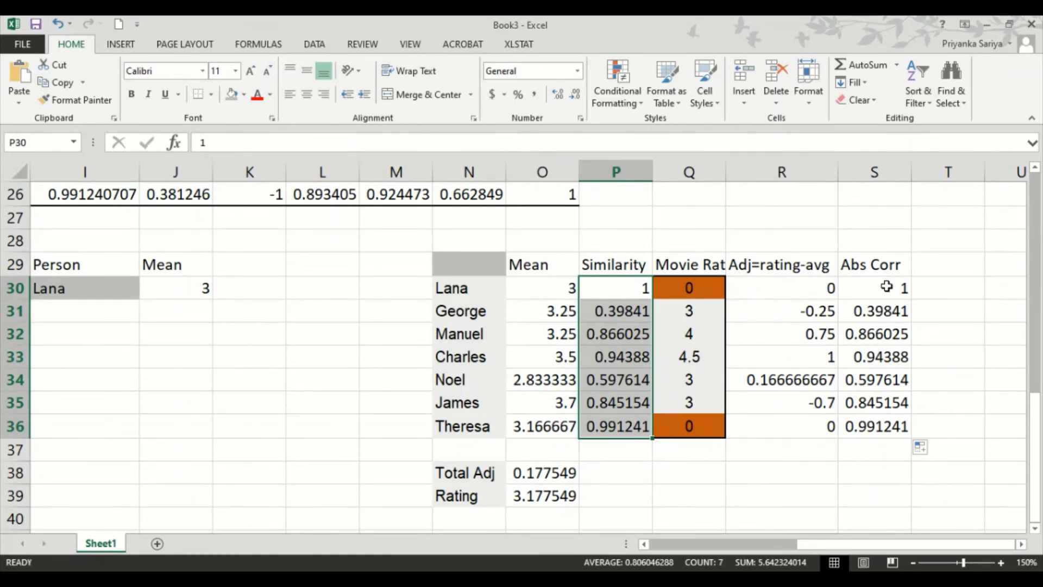
{"action": "left_click_drag", "start_coordinate": [887, 279], "coordinate": [866, 433]}
{"action": "left_click", "coordinate": [545, 474]}
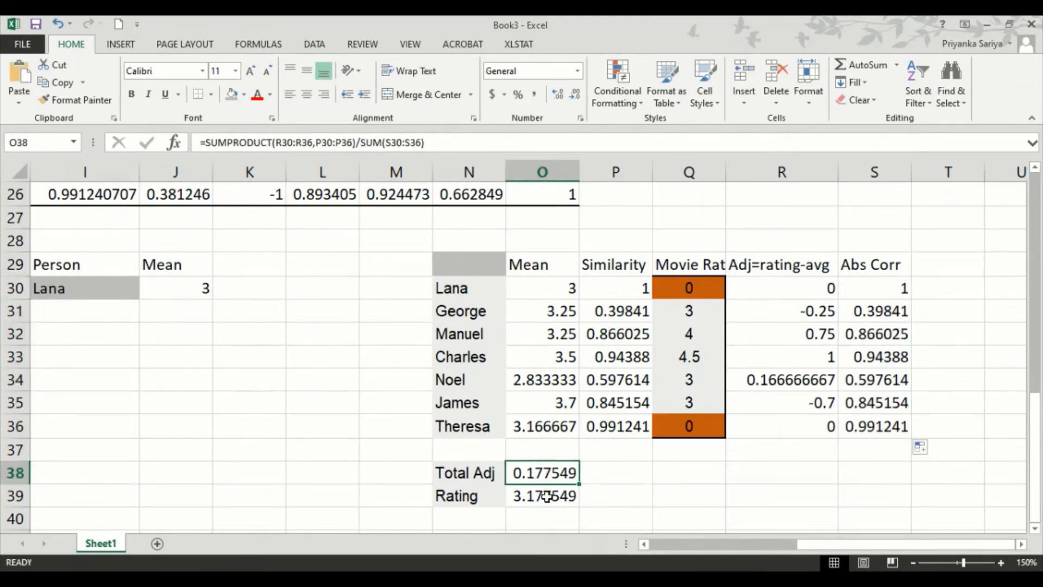
{"action": "left_click", "coordinate": [547, 496]}
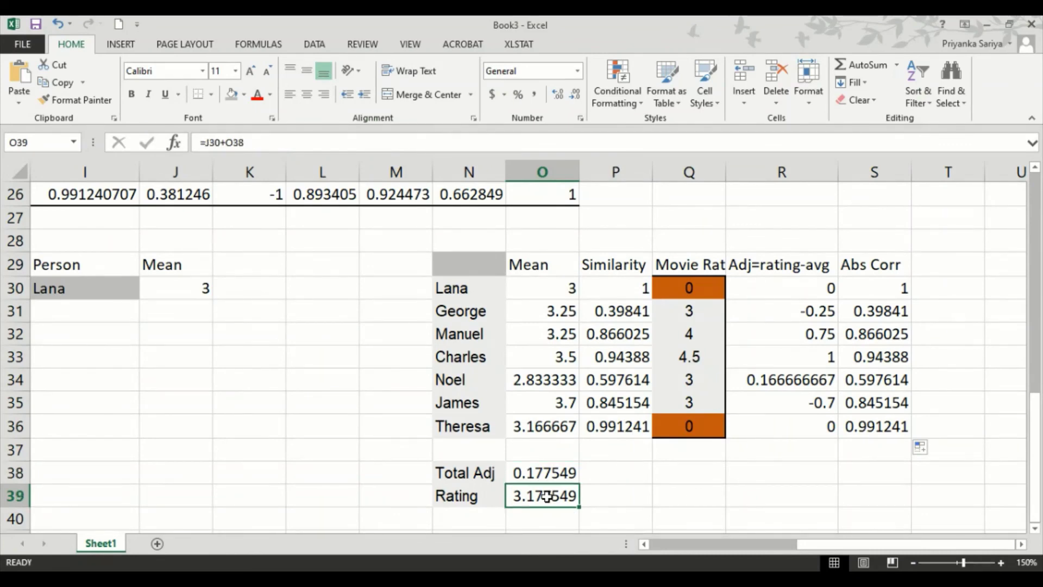
{"action": "left_click", "coordinate": [186, 291]}
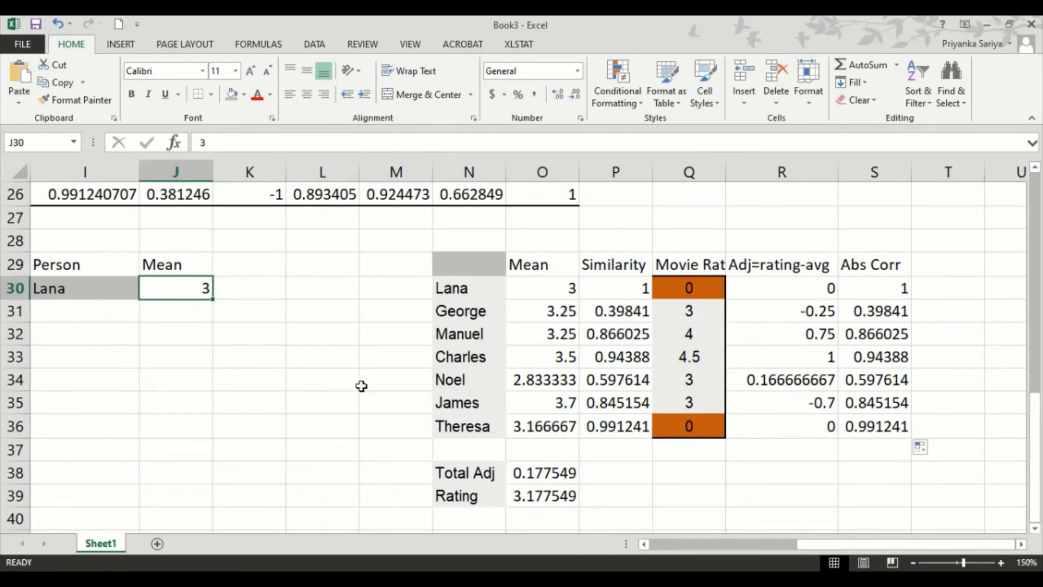
{"action": "left_click", "coordinate": [545, 474]}
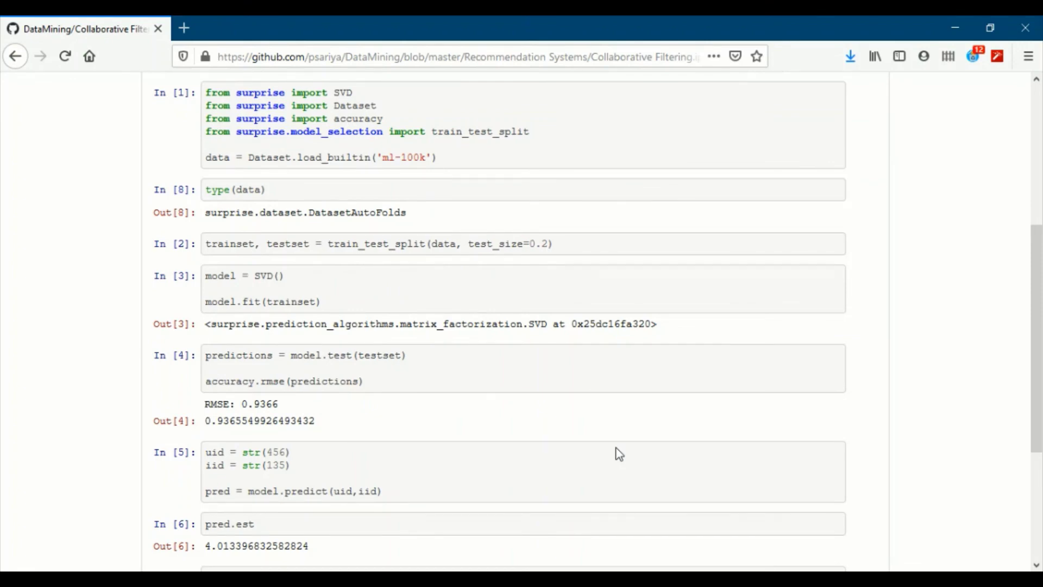
Step: Highlight the SVD, Dataset and accuracy imports in the GitHub notebook code
{"action": "double_click", "coordinate": [345, 94]}
{"action": "double_click", "coordinate": [350, 108]}
{"action": "double_click", "coordinate": [352, 118]}
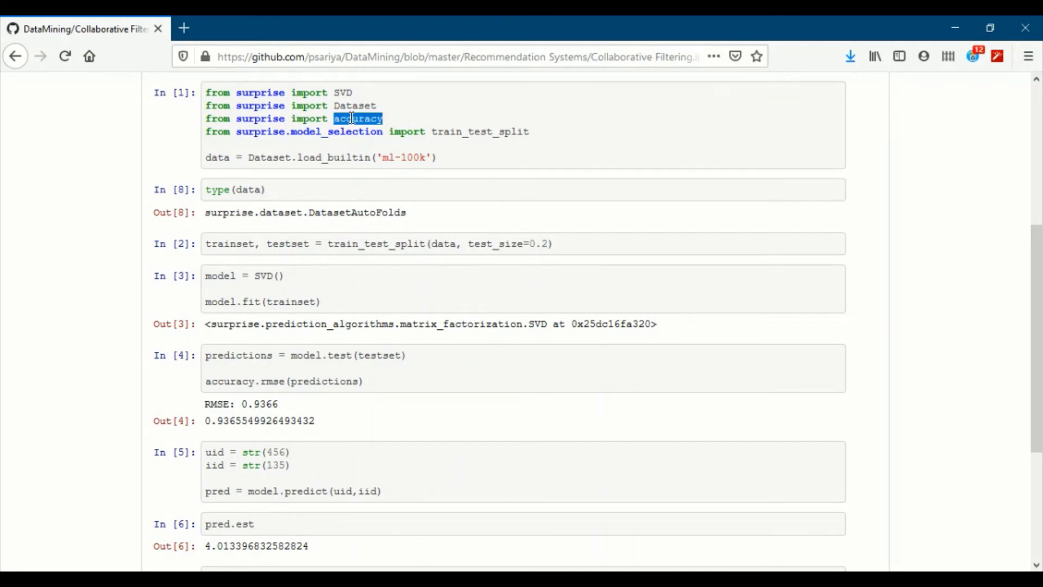